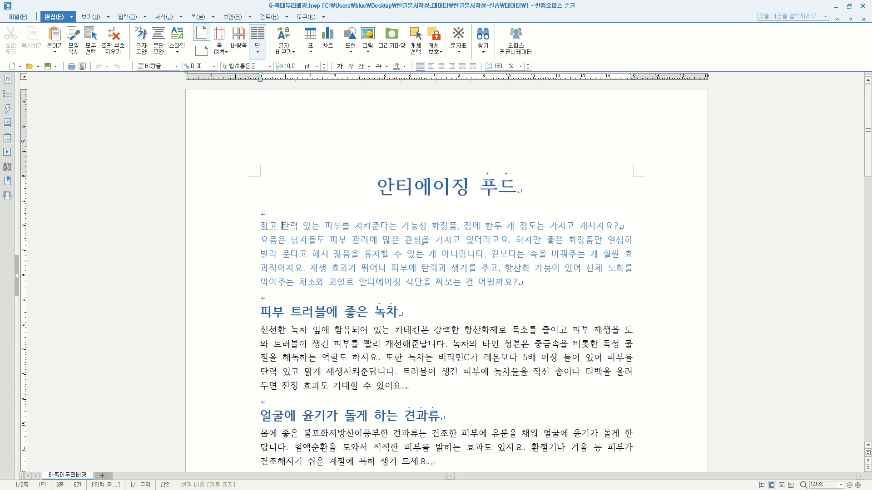
- In the page border/background settings (쪽 테두리/배경), choose a solid line and put it on all four sides of the page
click(212, 17)
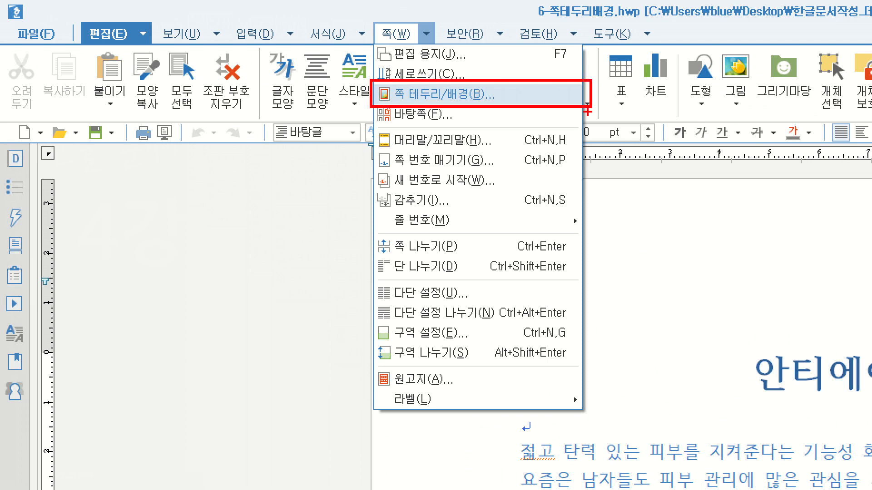
click(445, 94)
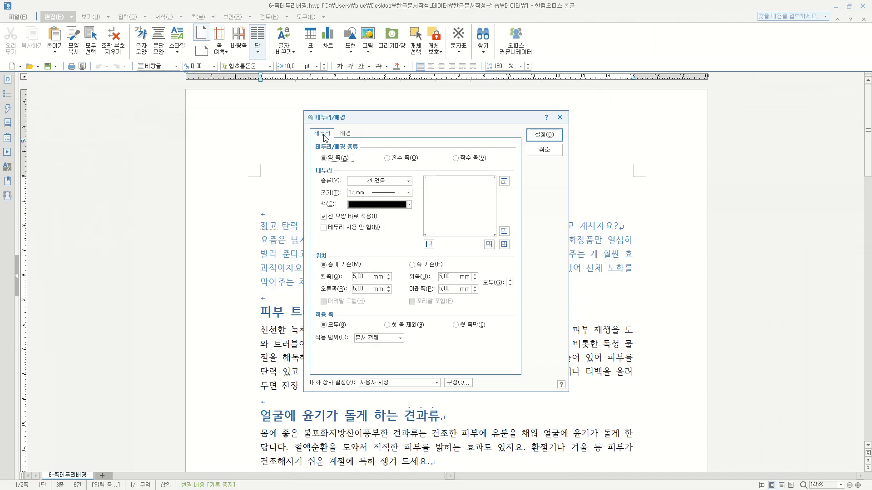
key(Tab)
click(485, 269)
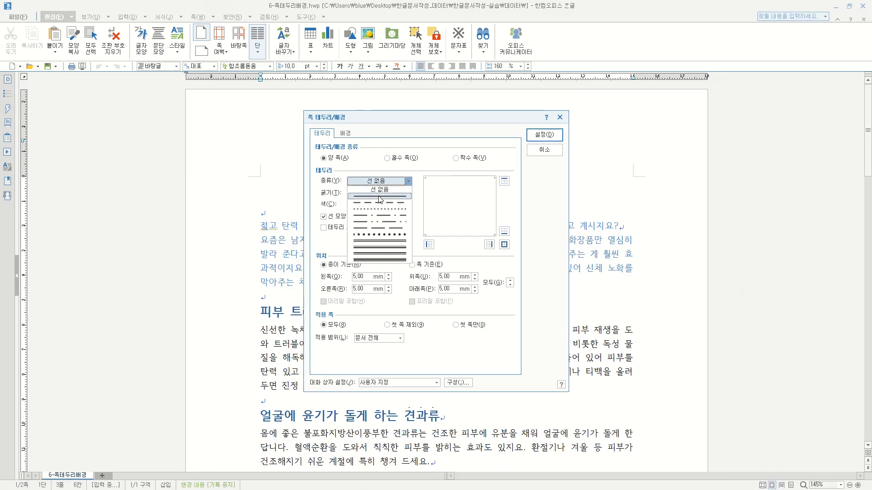
click(379, 197)
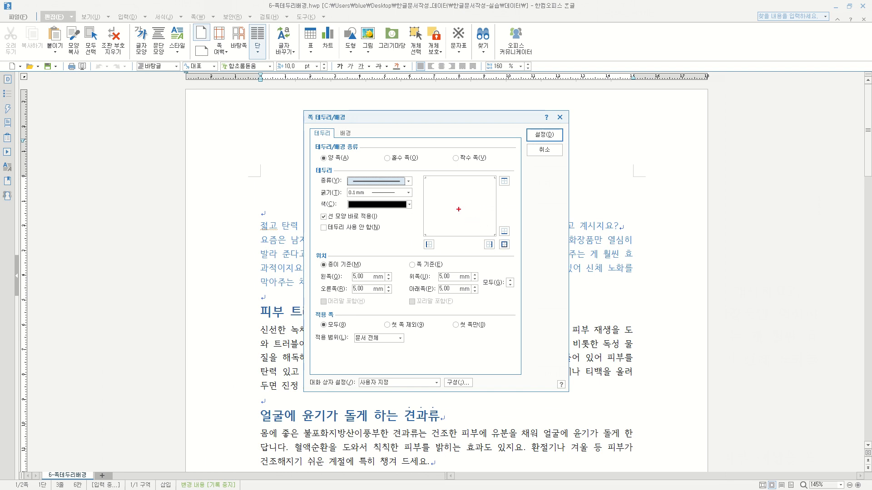
drag(421, 175, 497, 228)
drag(498, 174, 513, 189)
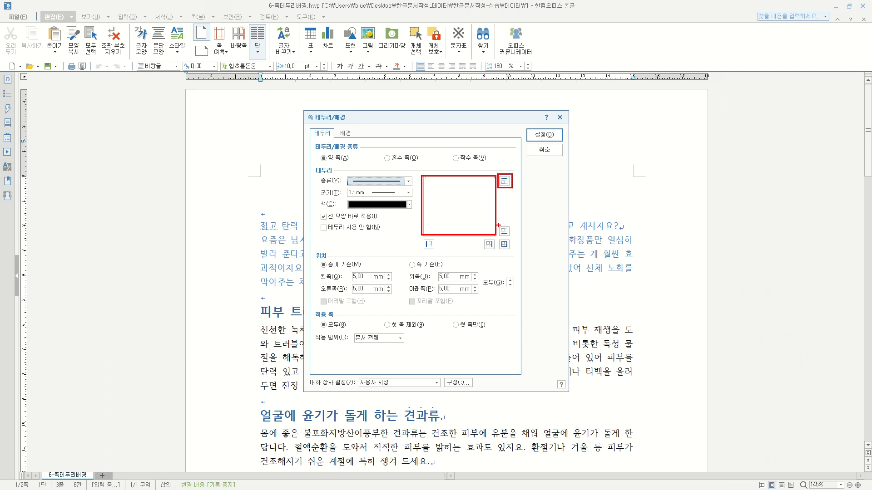
mouse_move(499, 235)
mouse_down()
mouse_move(513, 237)
mouse_move(513, 251)
mouse_up()
key(Escape)
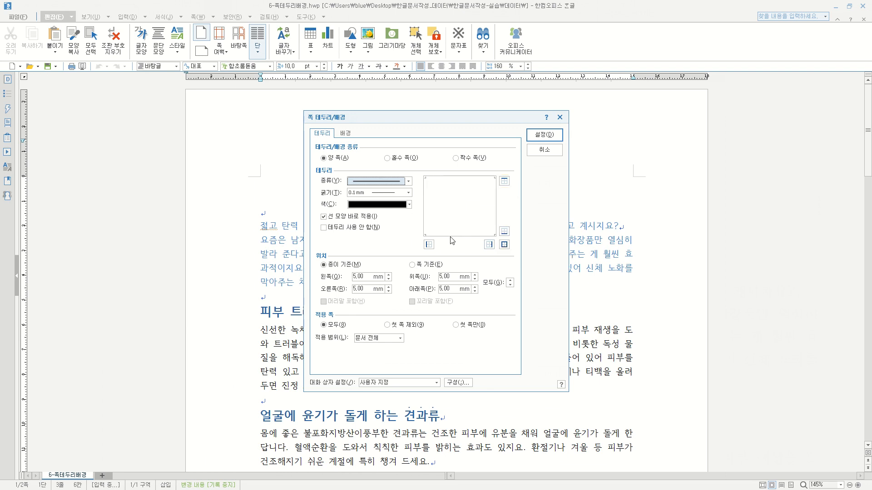
click(504, 245)
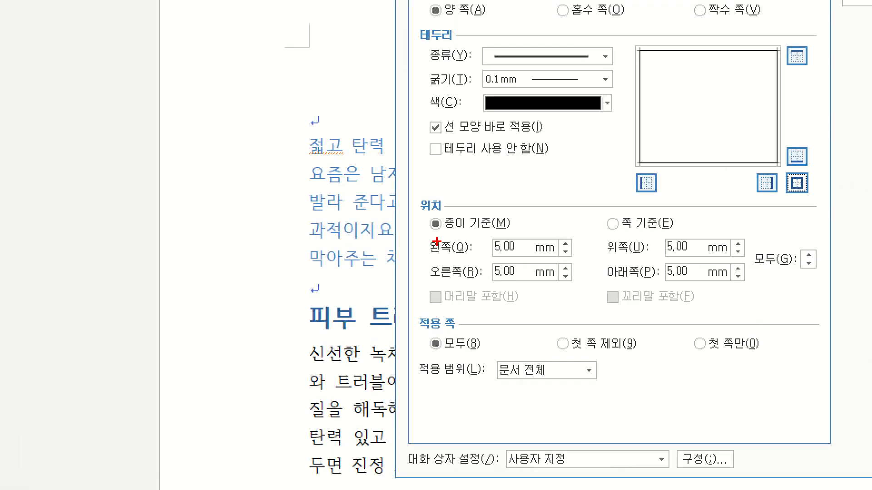
drag(422, 235, 517, 234)
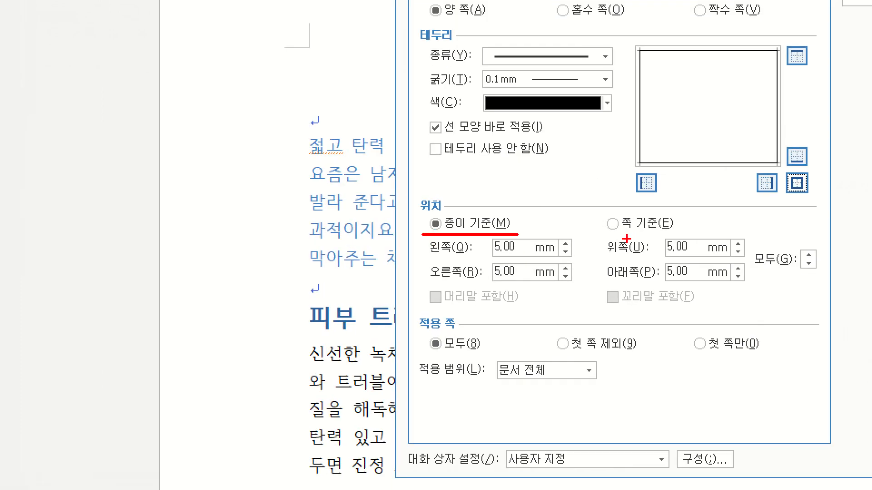
drag(601, 233, 689, 234)
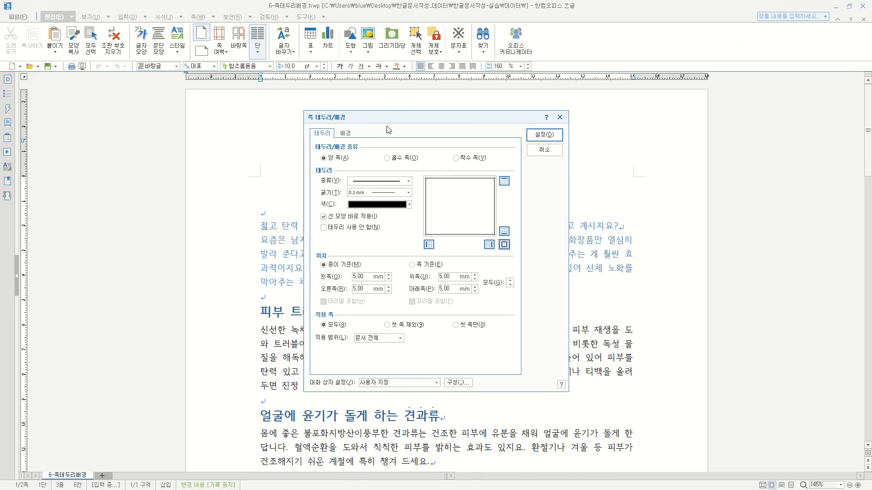
mouse_move(397, 122)
mouse_down()
mouse_move(422, 174)
mouse_move(416, 184)
mouse_up()
mouse_move(185, 89)
mouse_down()
mouse_move(681, 347)
mouse_move(706, 475)
mouse_up()
mouse_move(255, 174)
mouse_down()
mouse_move(589, 384)
mouse_move(628, 468)
mouse_move(641, 478)
mouse_up()
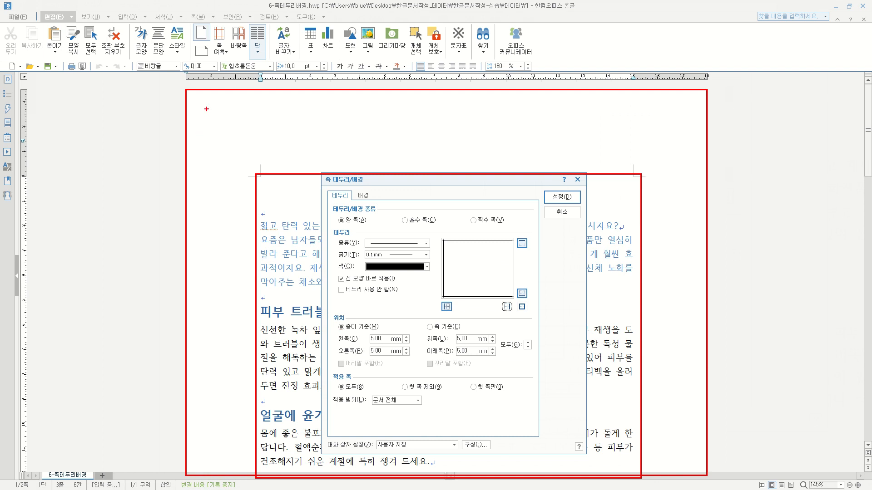
mouse_move(194, 97)
mouse_down()
mouse_move(305, 168)
mouse_move(677, 353)
mouse_move(695, 480)
mouse_up()
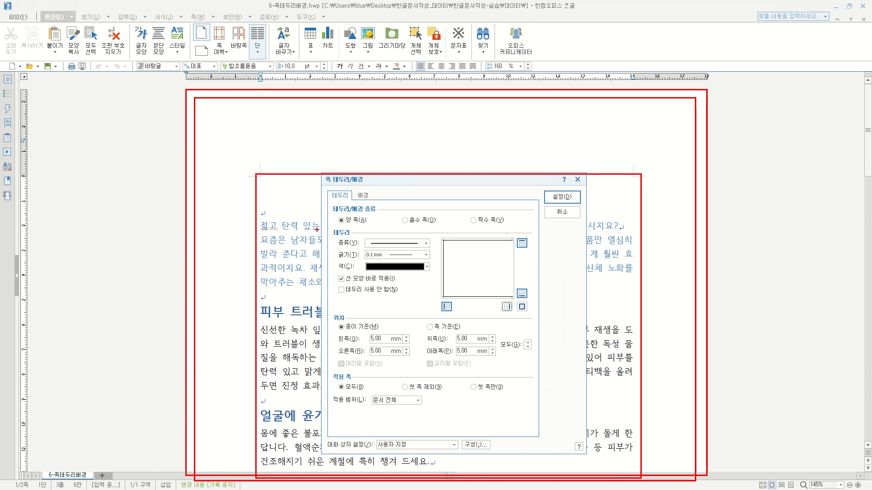
mouse_move(251, 167)
mouse_down()
mouse_move(281, 219)
mouse_move(489, 377)
mouse_move(637, 464)
mouse_move(646, 479)
mouse_up()
key(Escape)
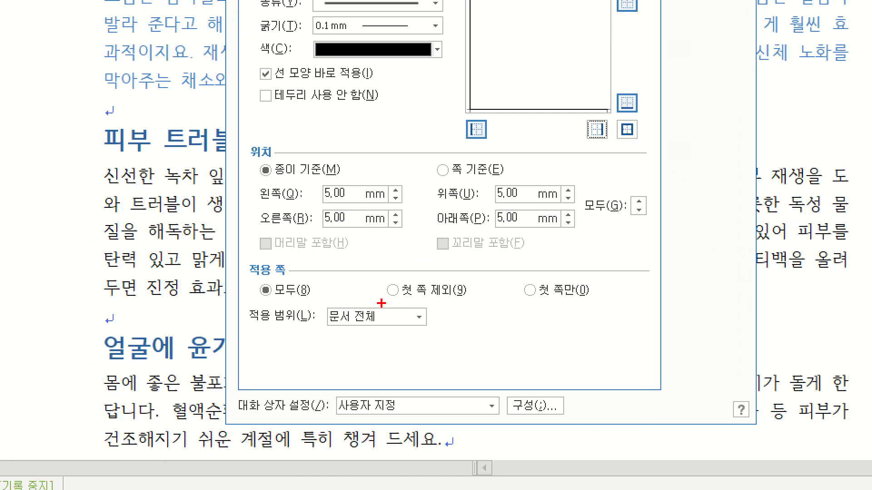
drag(381, 302, 466, 304)
drag(516, 303, 604, 304)
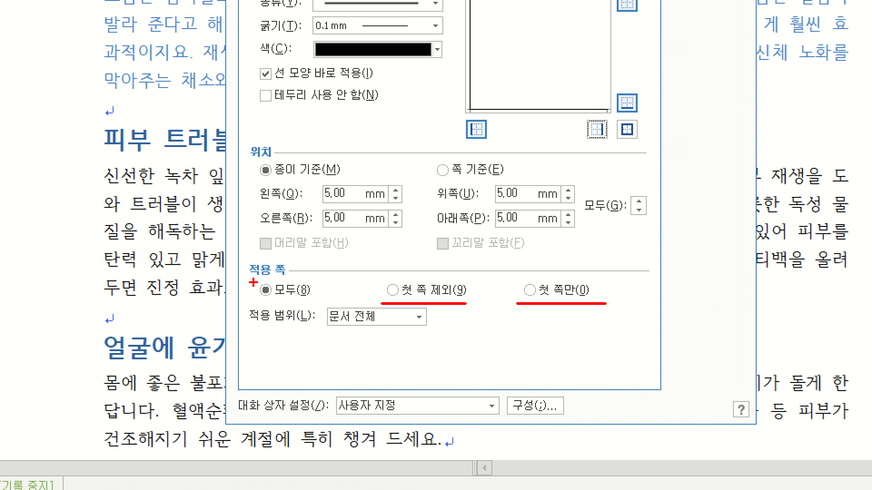
mouse_move(250, 278)
mouse_down()
mouse_move(333, 308)
mouse_move(325, 301)
mouse_up()
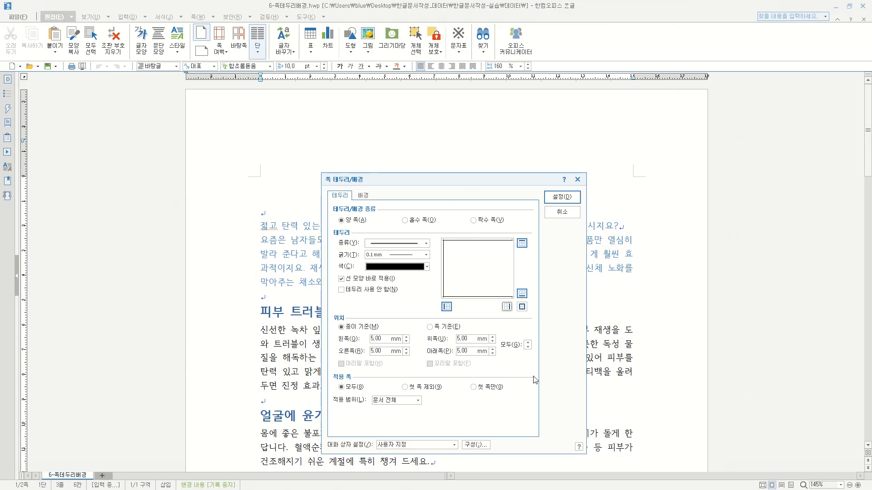
- Apply the page border settings and fit the whole page in the view
click(561, 197)
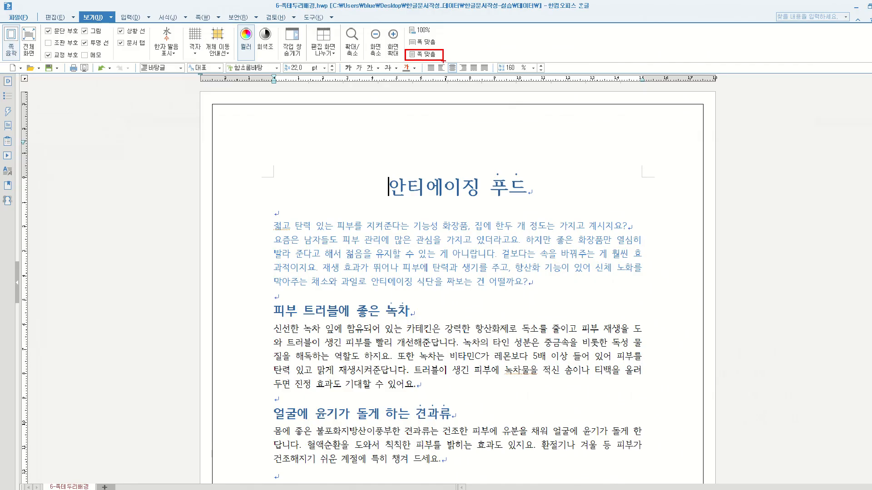
click(469, 105)
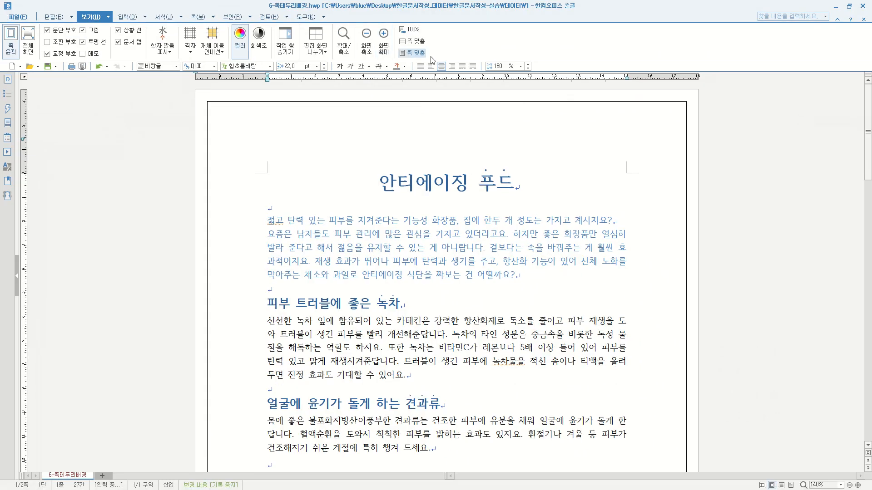
click(405, 50)
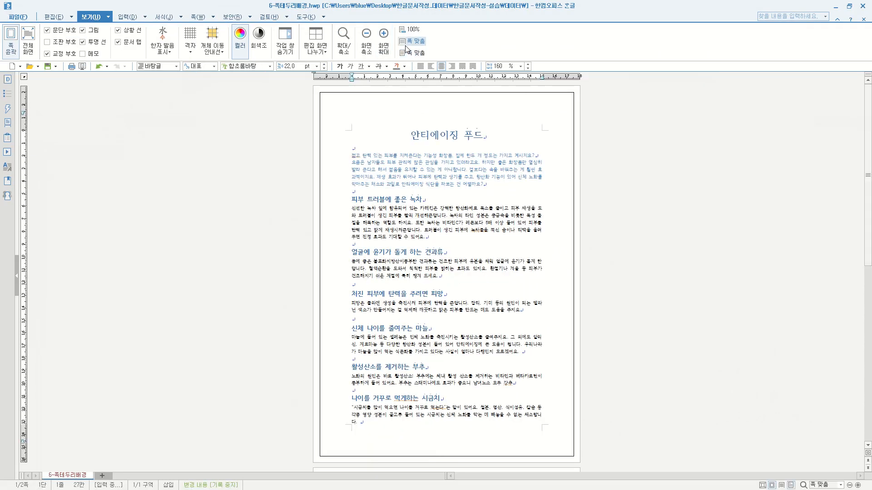
- Position the page border relative to the page text area (쪽 기준) and apply the change
click(212, 16)
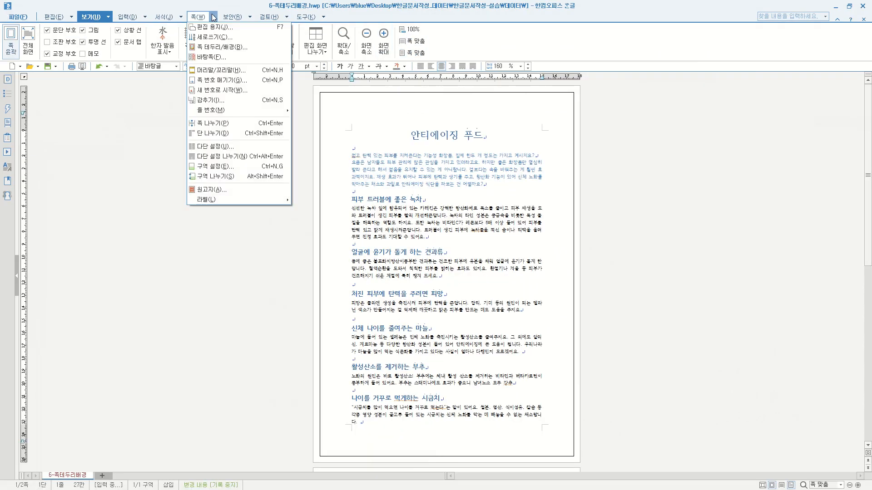
click(217, 47)
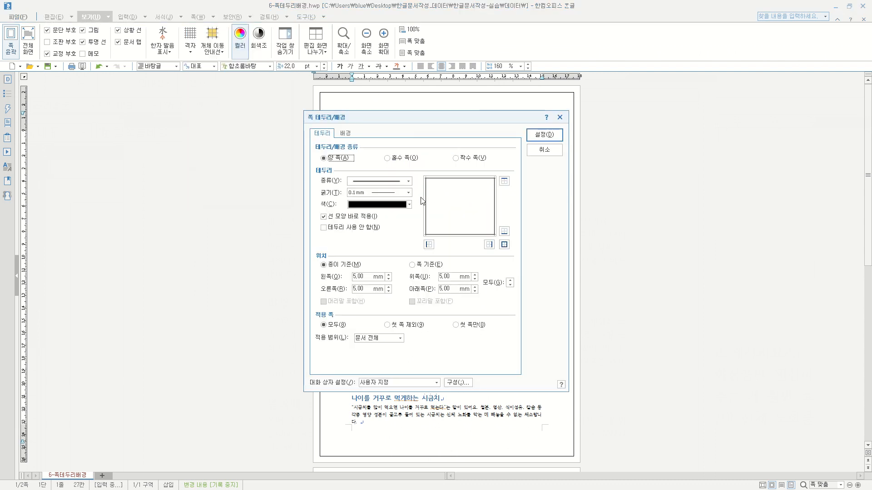
click(413, 265)
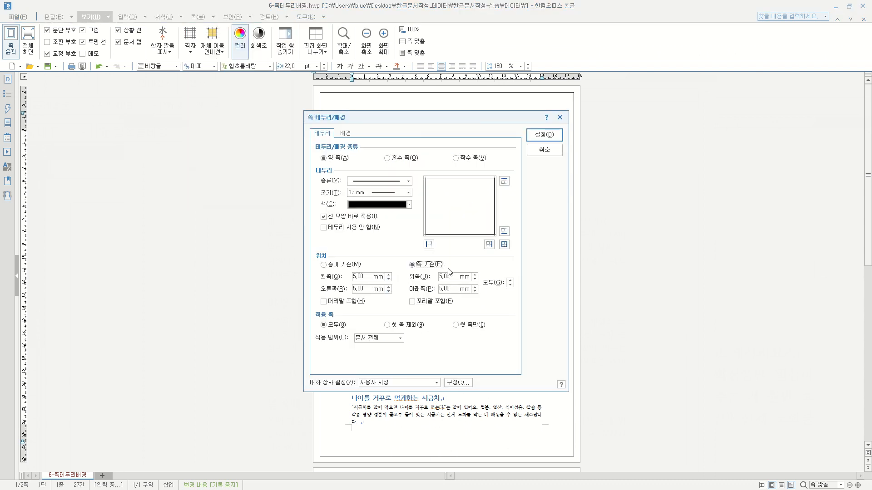
click(544, 135)
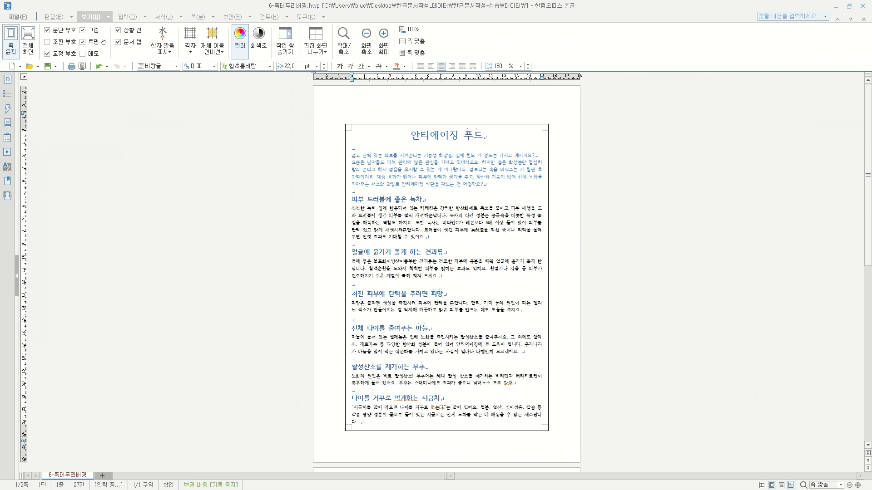
- Apply the page border to every page except the first (첫 쪽 제외) and check it on both pages
click(198, 17)
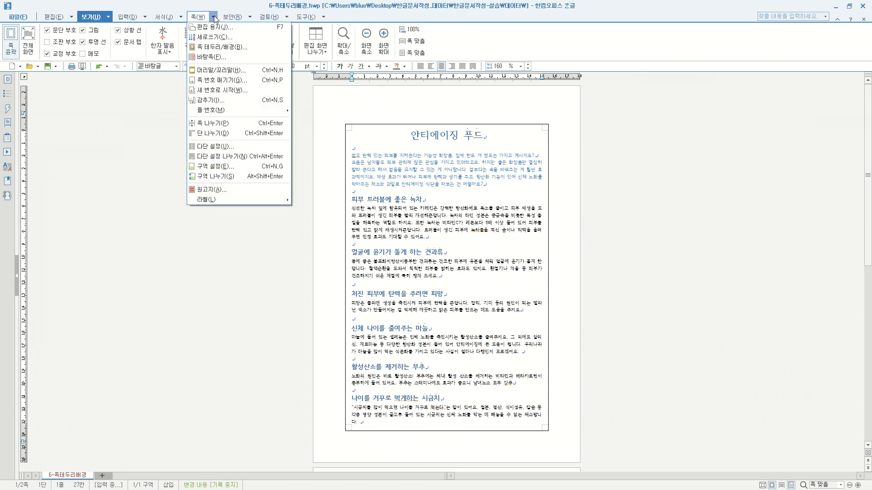
click(222, 47)
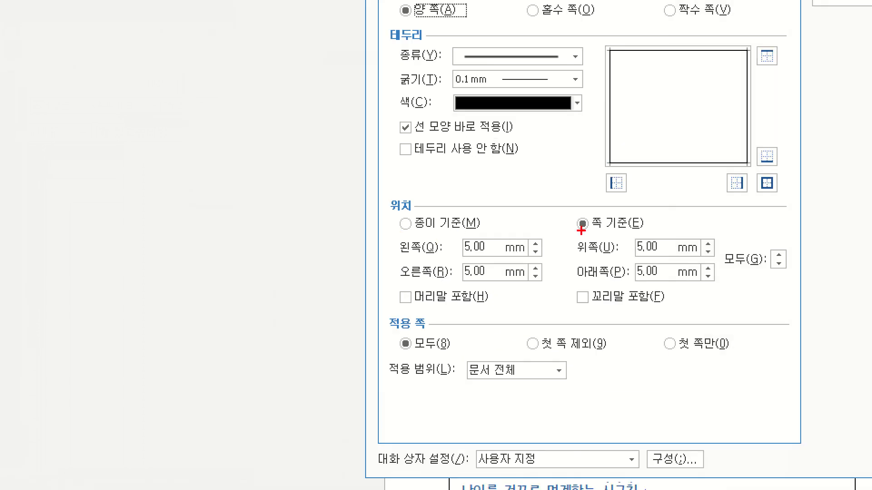
mouse_move(390, 236)
mouse_down()
mouse_move(587, 289)
mouse_move(748, 291)
mouse_up()
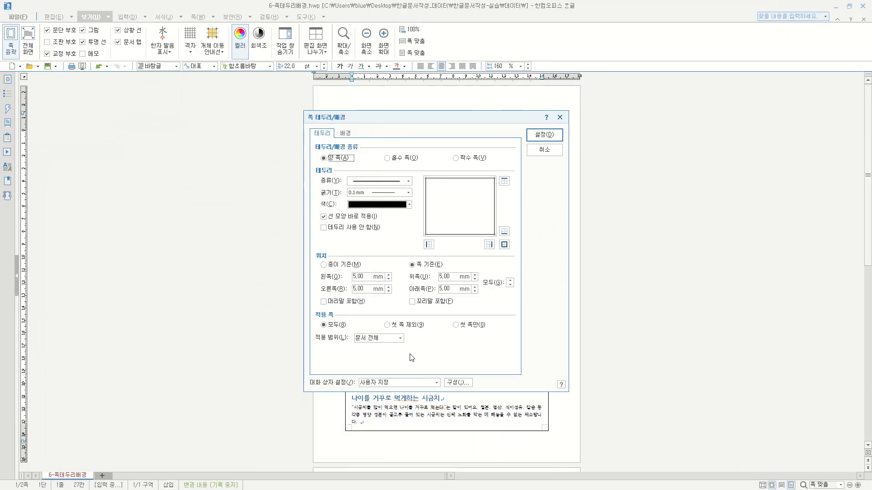
click(387, 326)
click(544, 135)
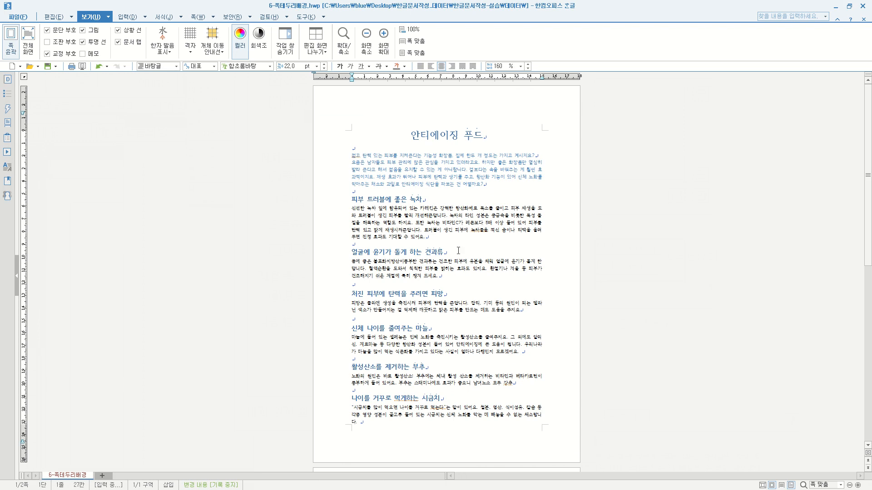
scroll(462, 253, down, 10)
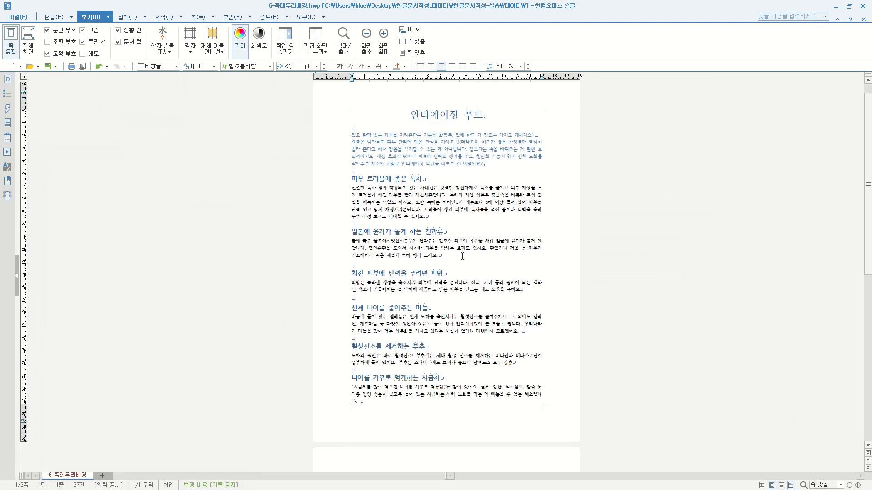
scroll(463, 284, down, 3)
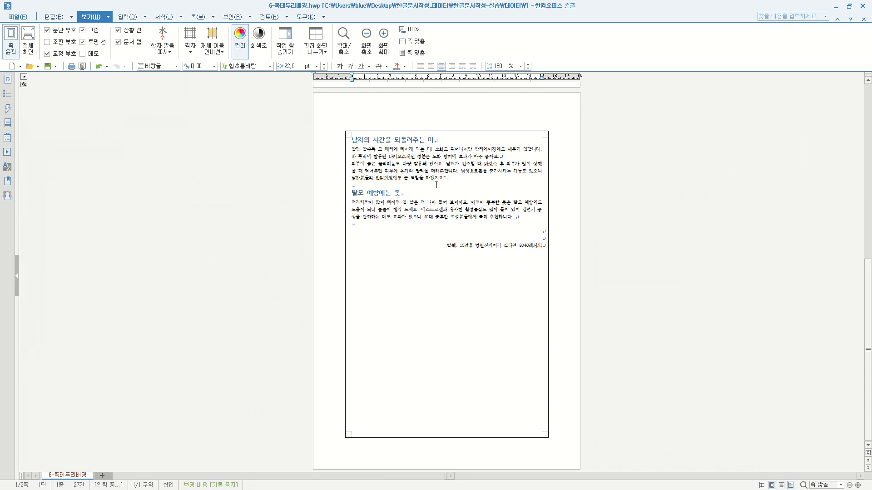
- Restrict the page border to the first page only (첫 쪽만) and check it across both pages
click(198, 17)
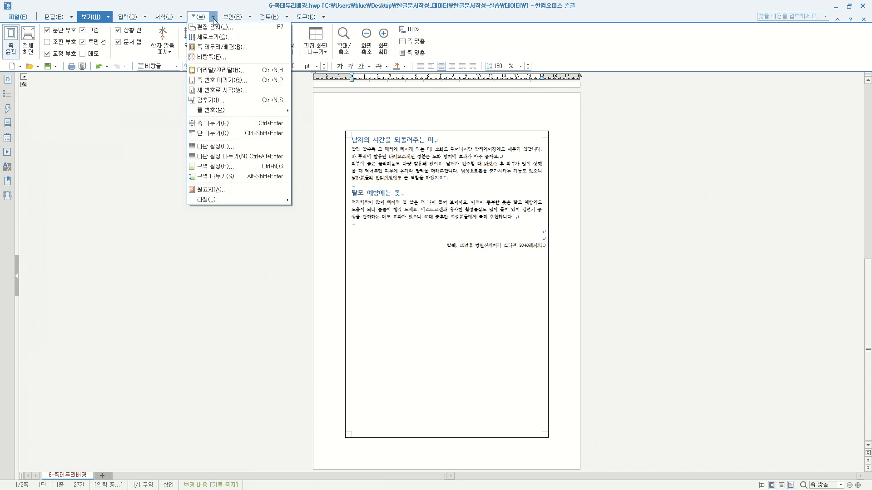
click(216, 50)
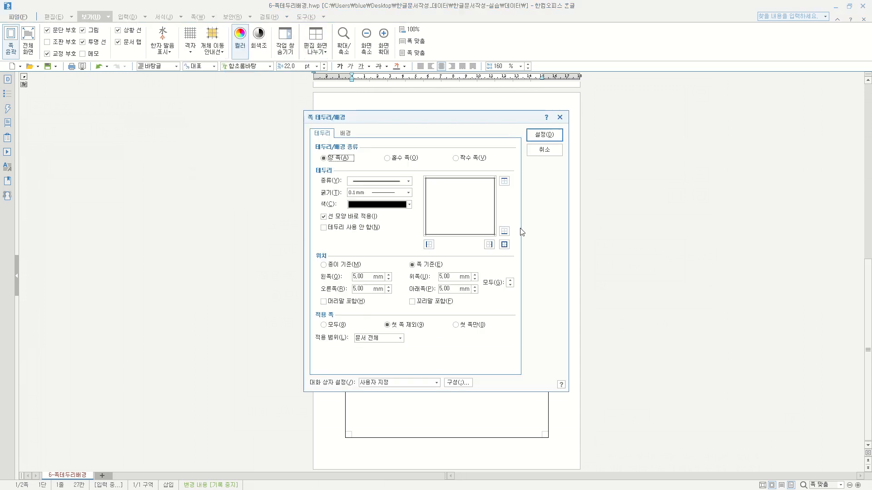
click(456, 325)
click(547, 133)
scroll(500, 273, up, 1)
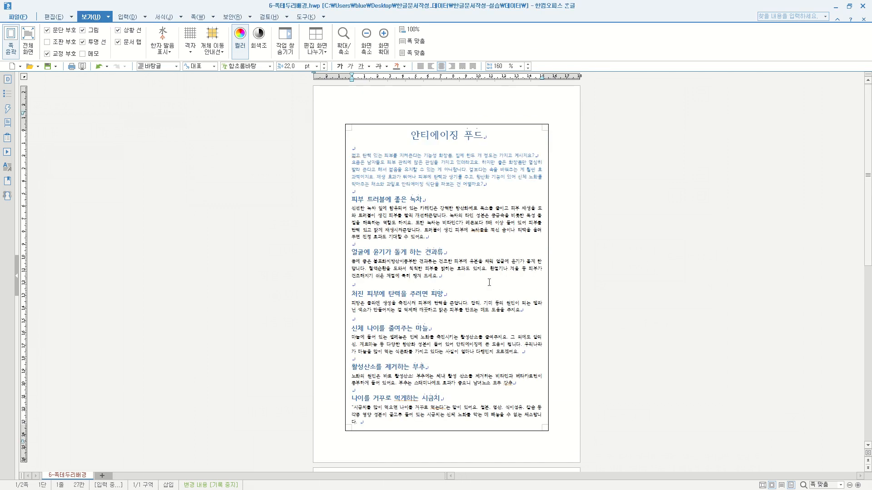
scroll(522, 259, down, 7)
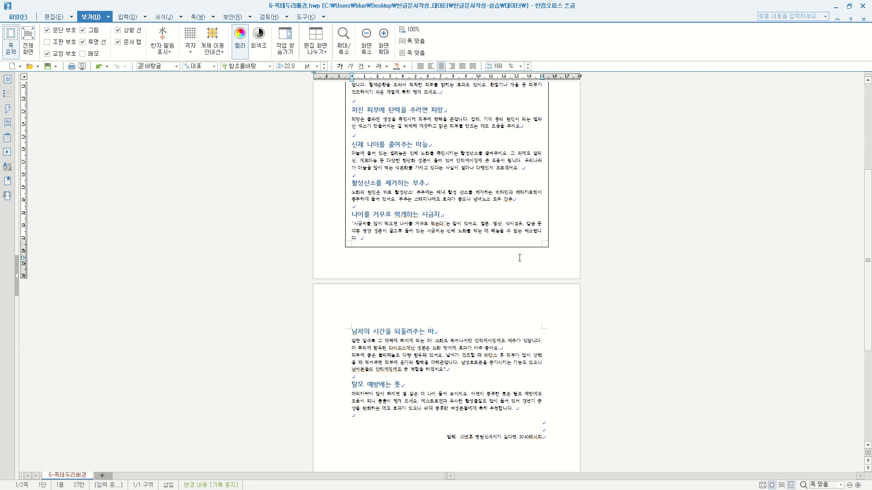
scroll(518, 258, down, 1)
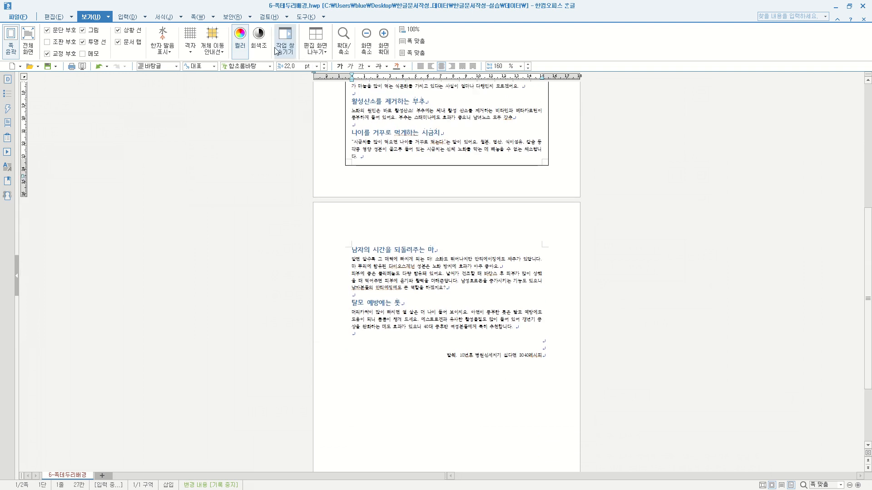
- Reopen the page border/background settings and remove the border on all four sides with line type 선 없음
click(410, 30)
click(198, 17)
click(212, 48)
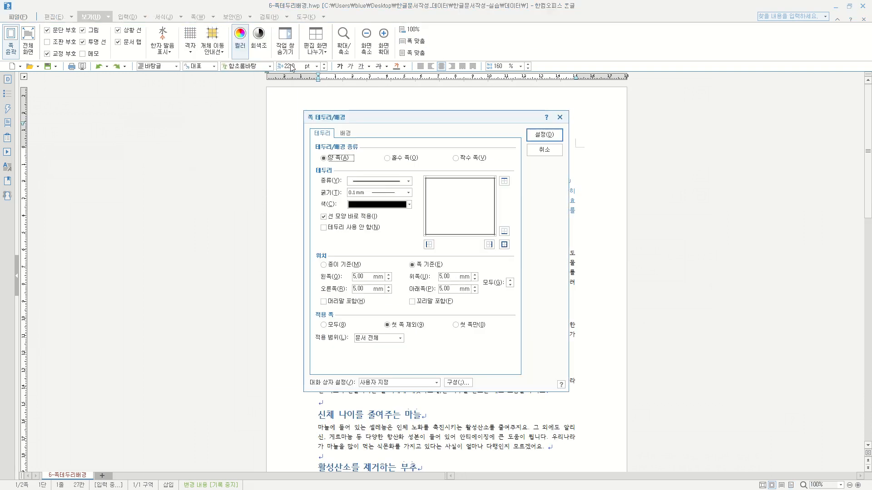
click(408, 181)
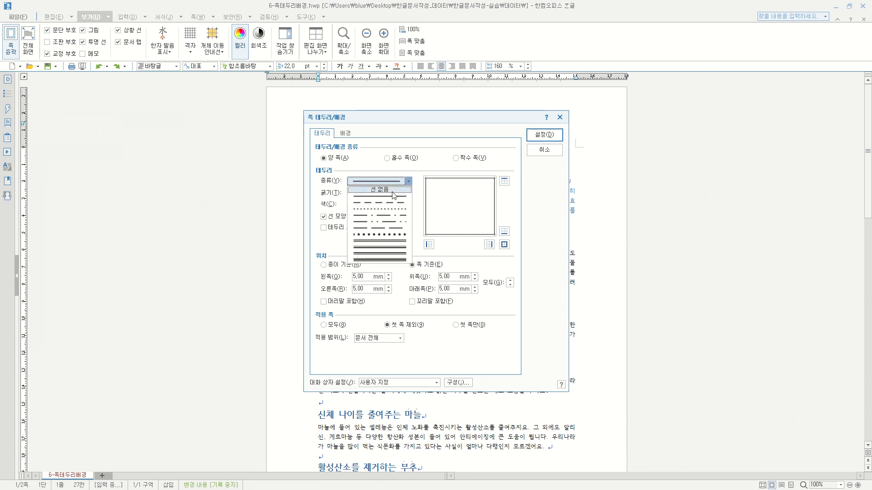
click(382, 190)
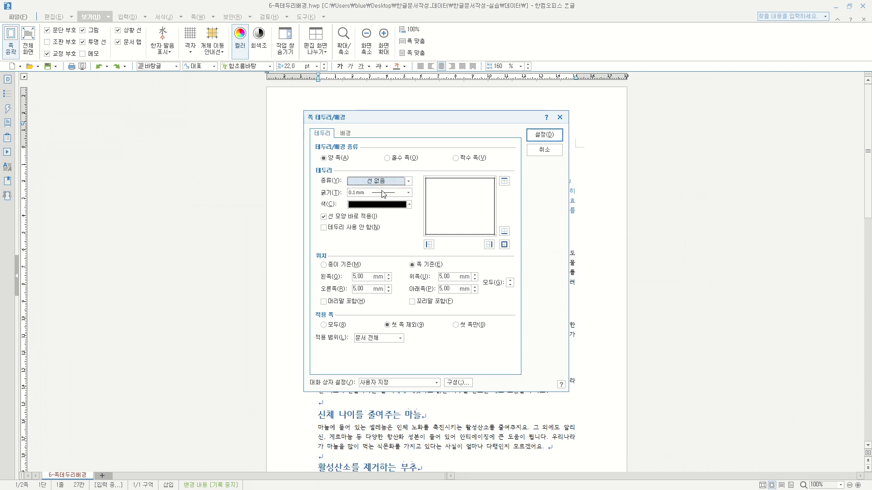
click(504, 245)
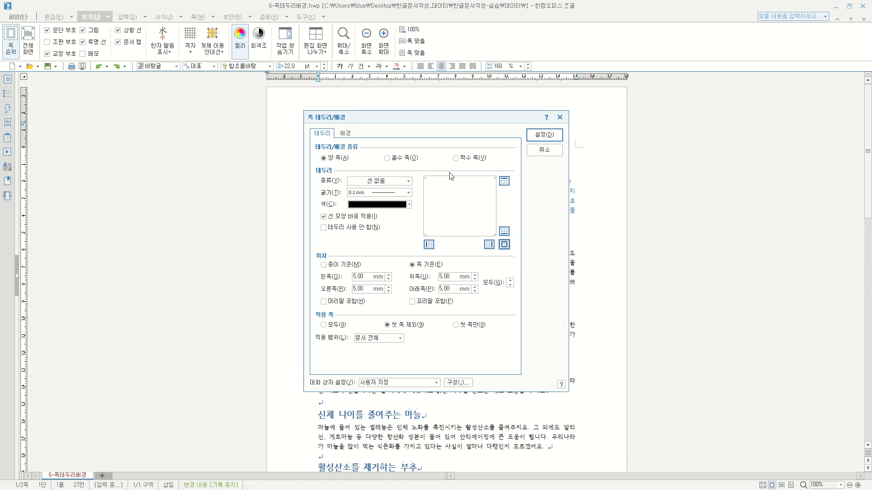
- Apply the borderless setting to all pages (모두) and check both pages of the document
click(330, 324)
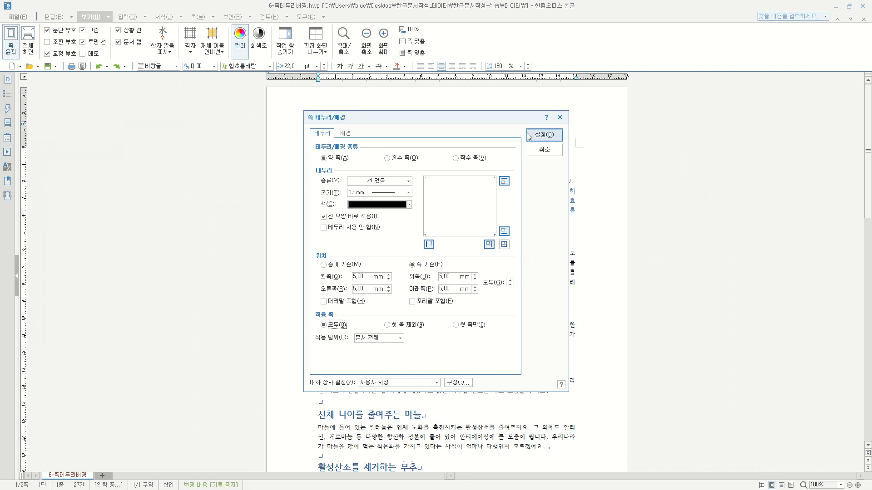
click(548, 136)
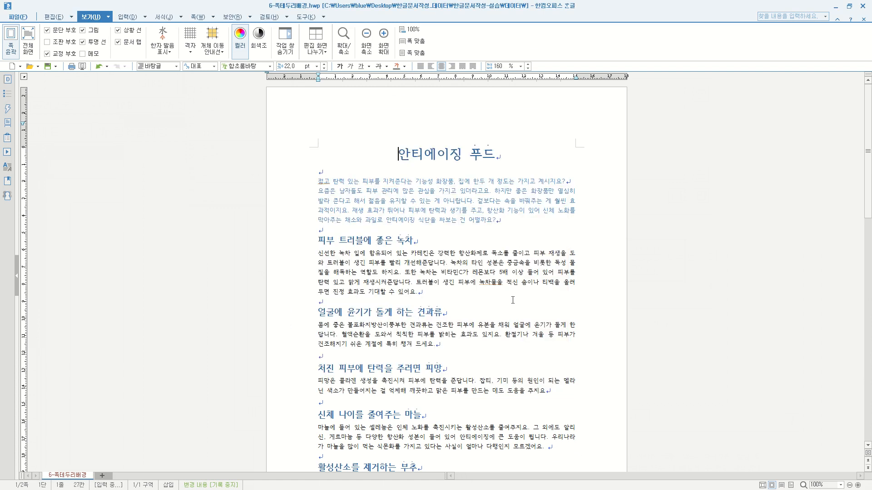
scroll(512, 300, down, 10)
scroll(495, 302, up, 5)
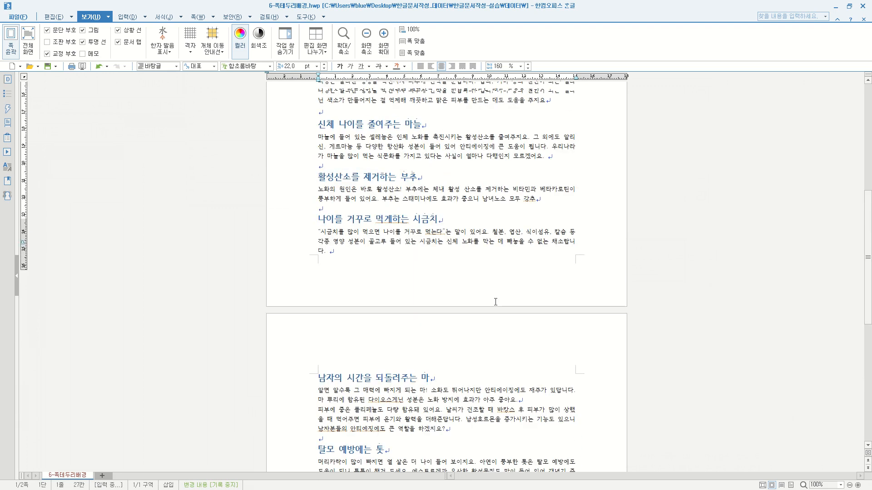
scroll(495, 302, up, 5)
scroll(427, 257, up, 2)
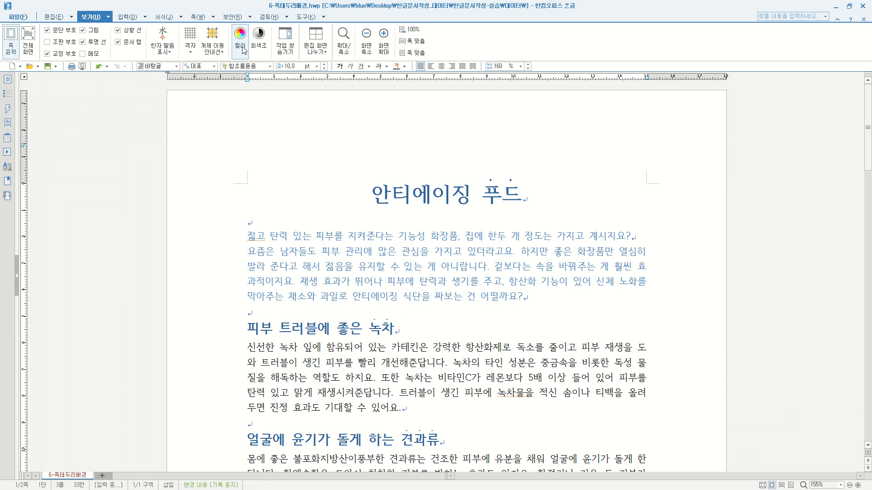
- Open the background (배경) settings of the page border/background dialog
click(213, 17)
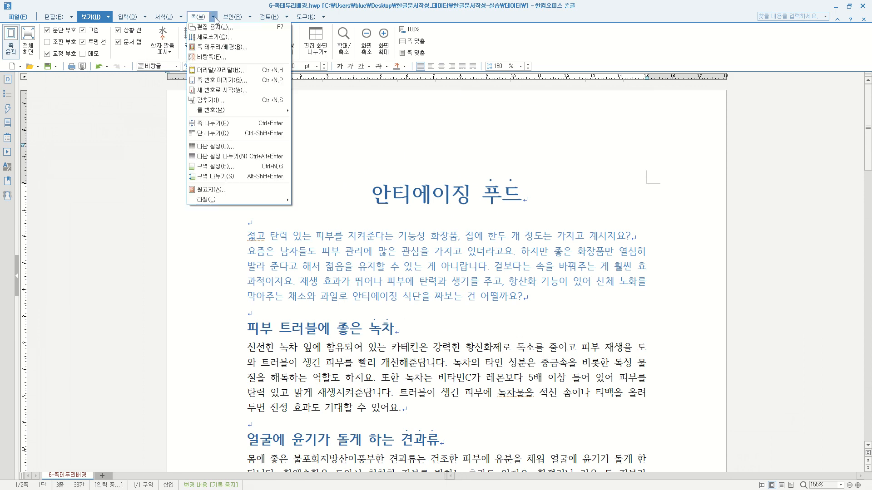
click(218, 48)
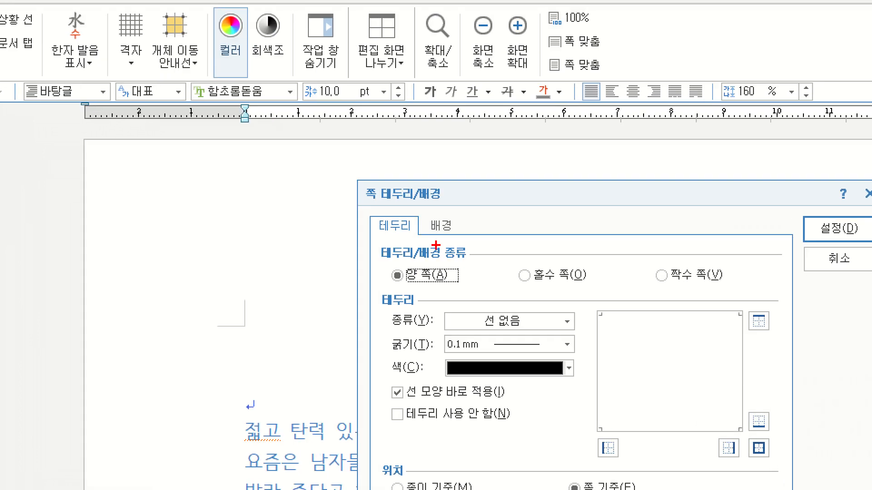
drag(418, 216, 458, 236)
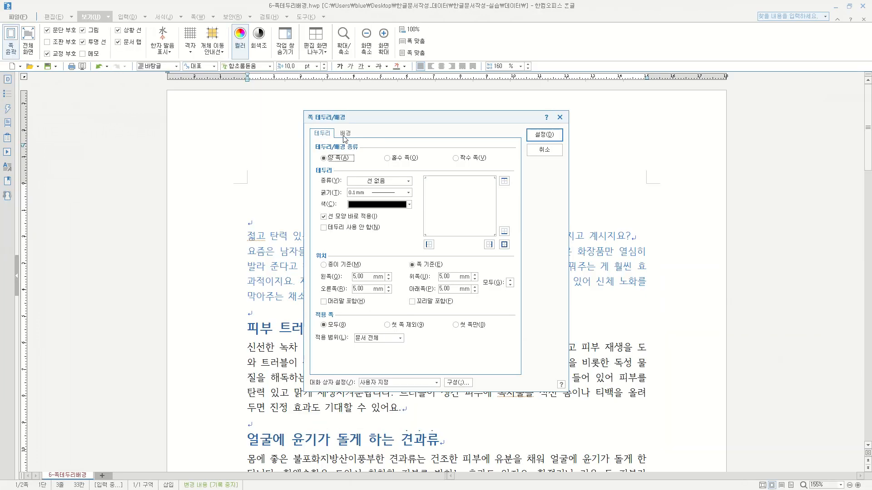
click(457, 234)
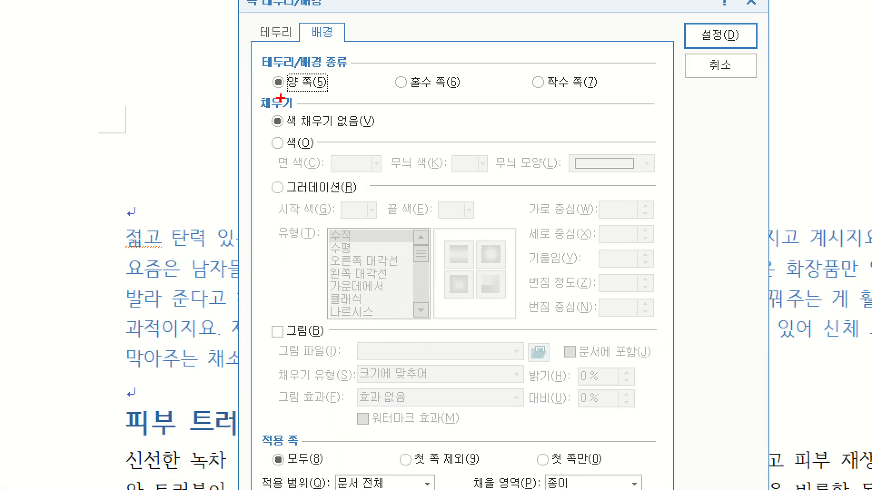
- Examine the background options for page type, colour, gradient and picture fill, applied pages and range
drag(283, 99, 616, 96)
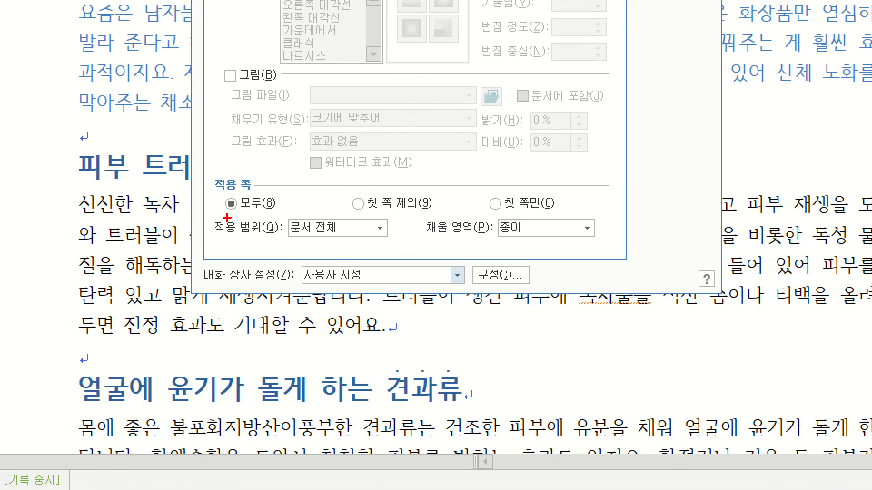
drag(321, 355, 402, 360)
mouse_move(387, 230)
mouse_down()
mouse_move(580, 213)
mouse_move(578, 225)
mouse_up()
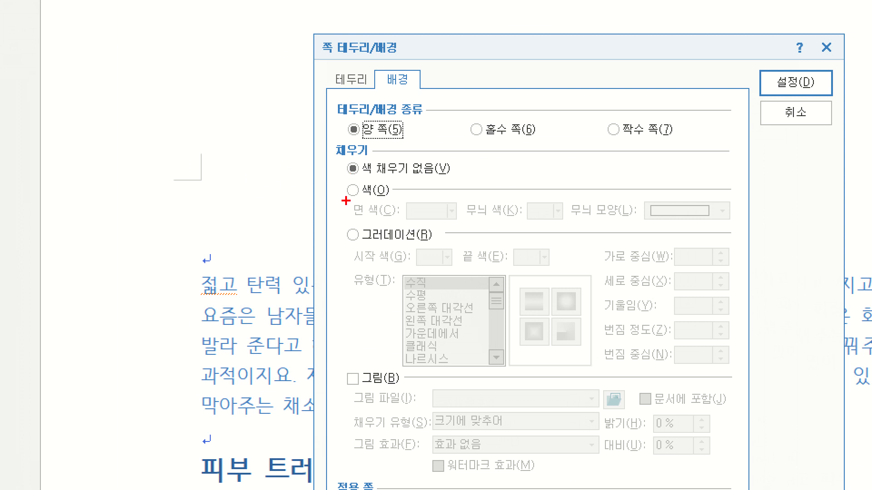
drag(344, 203, 396, 203)
drag(349, 247, 440, 247)
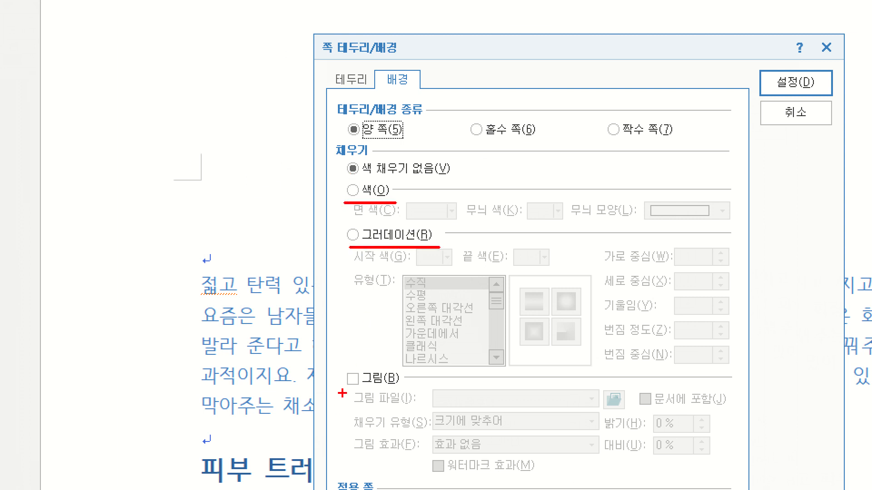
drag(346, 389, 410, 387)
drag(343, 183, 360, 176)
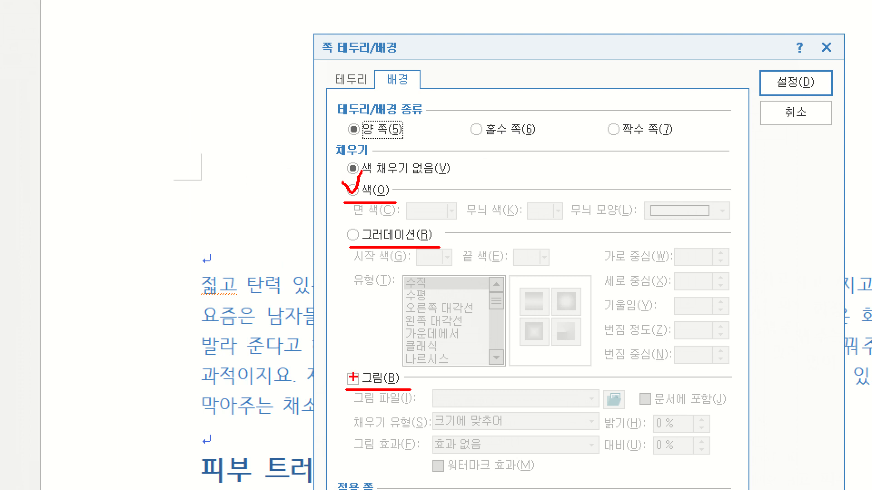
drag(348, 379, 361, 347)
key(Escape)
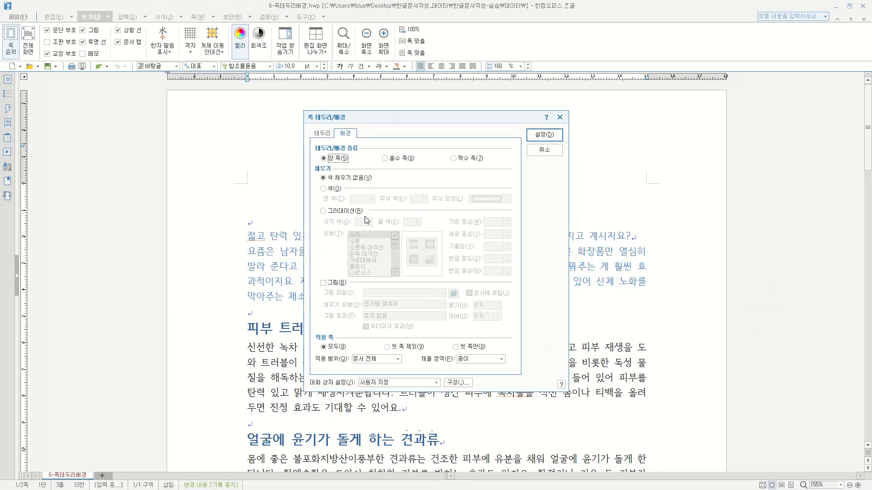
- Enable the picture fill for the page background and insert 야채.png from the 안티에이징 folder
click(323, 284)
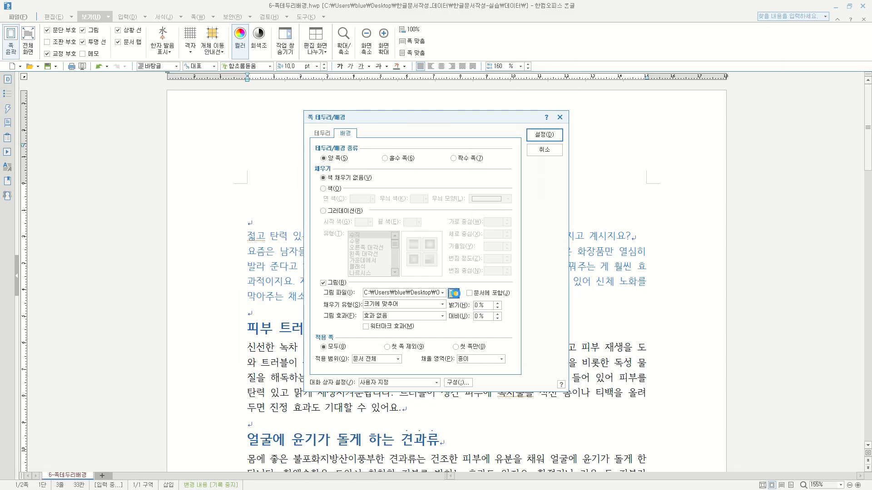
click(454, 294)
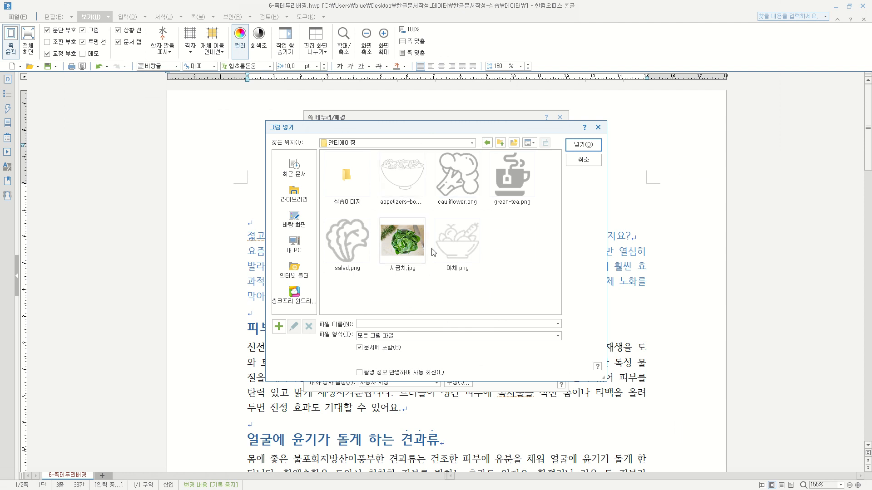
click(464, 247)
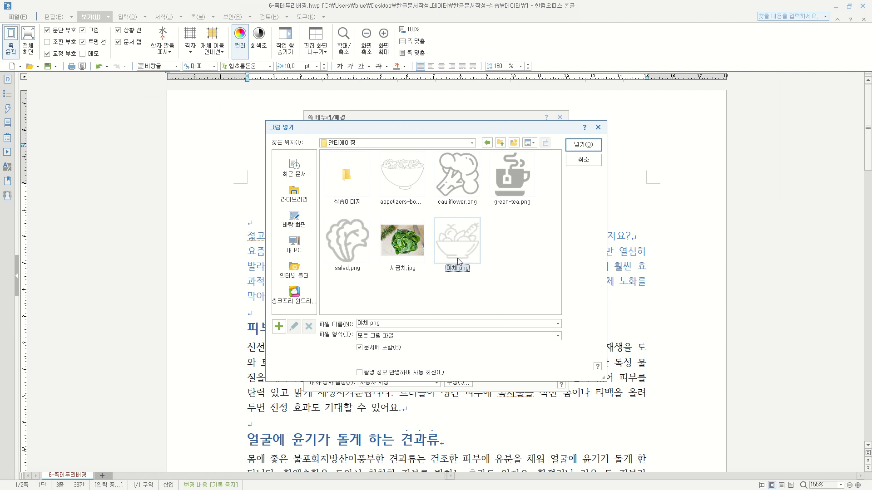
click(404, 251)
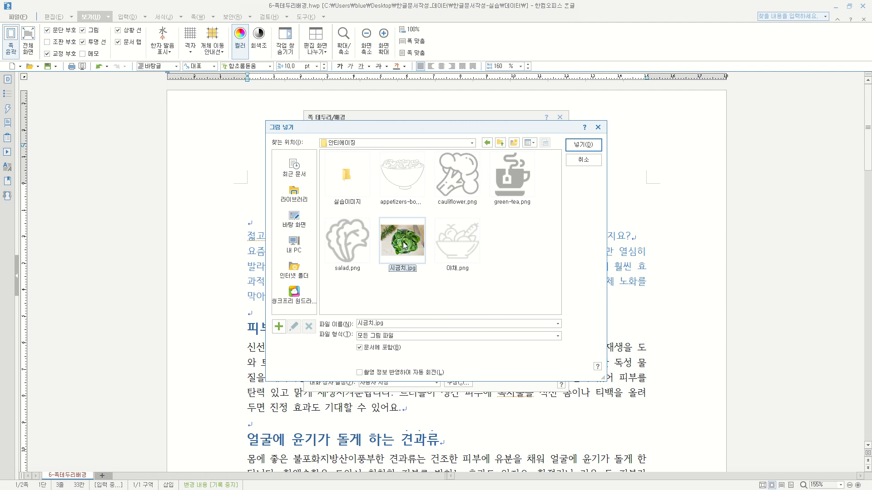
click(467, 256)
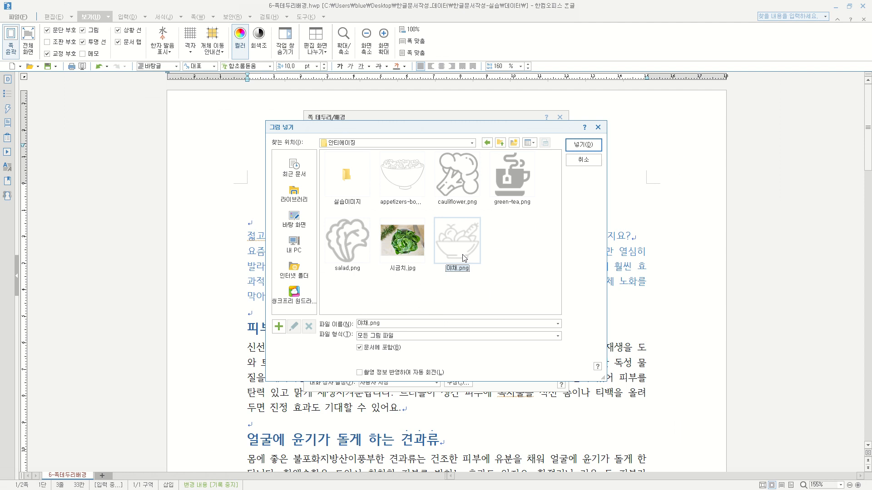
click(581, 145)
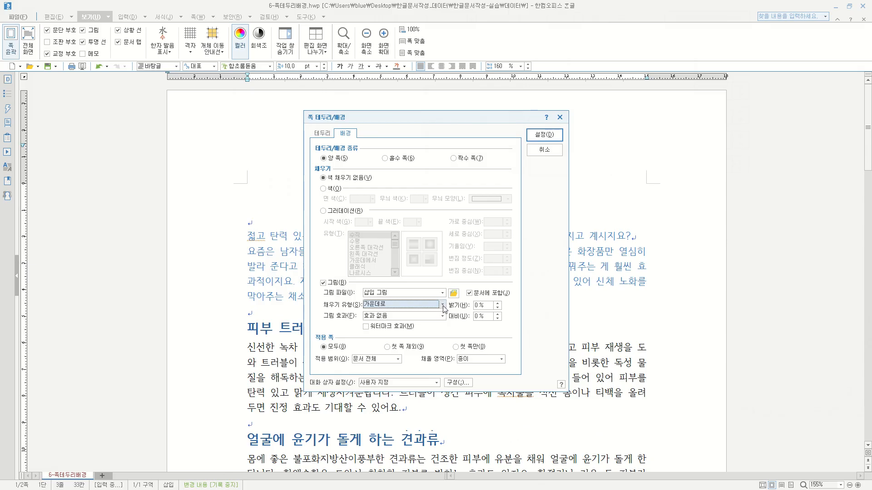
- Set the background picture's fill type to 가운데로 and review the picture effects, keeping 효과 없음
click(611, 232)
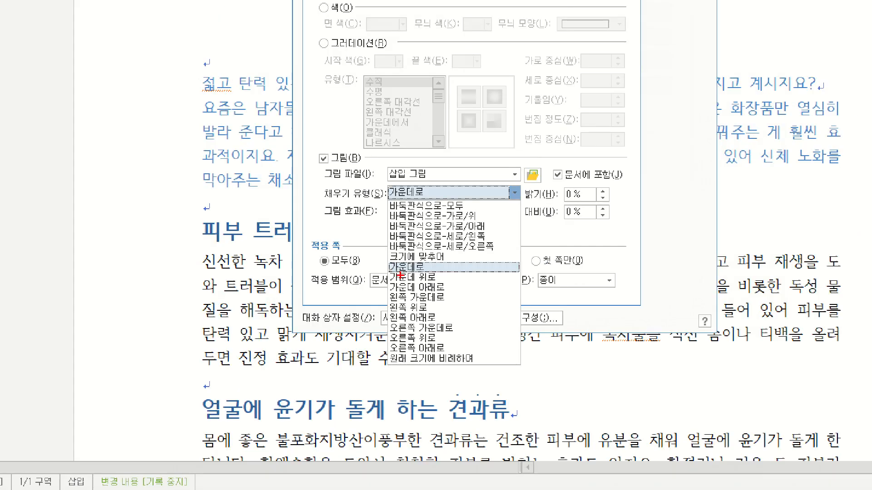
click(436, 245)
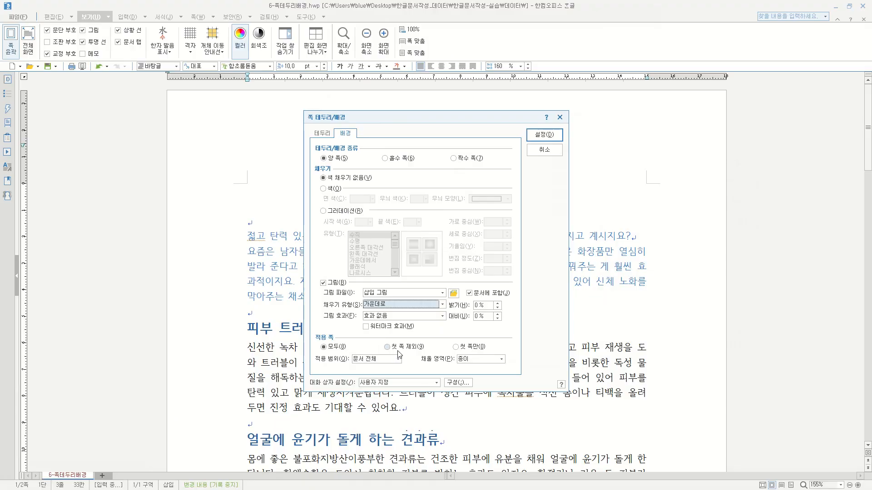
click(442, 318)
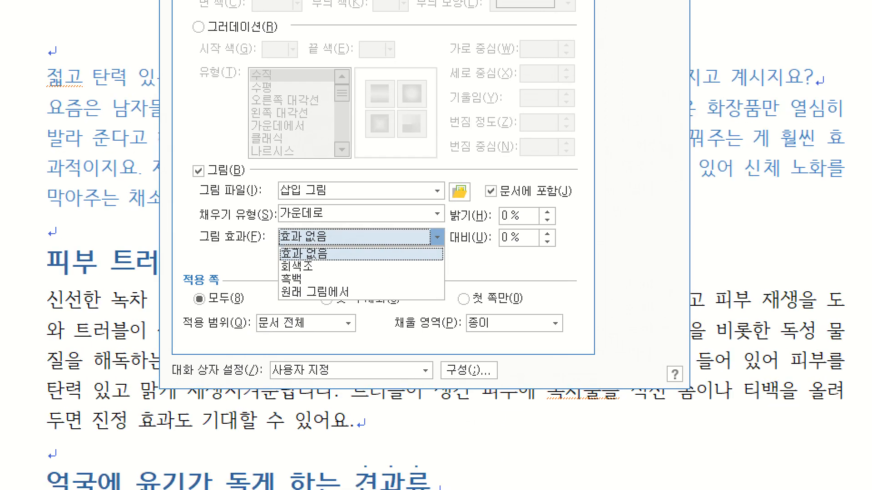
click(437, 237)
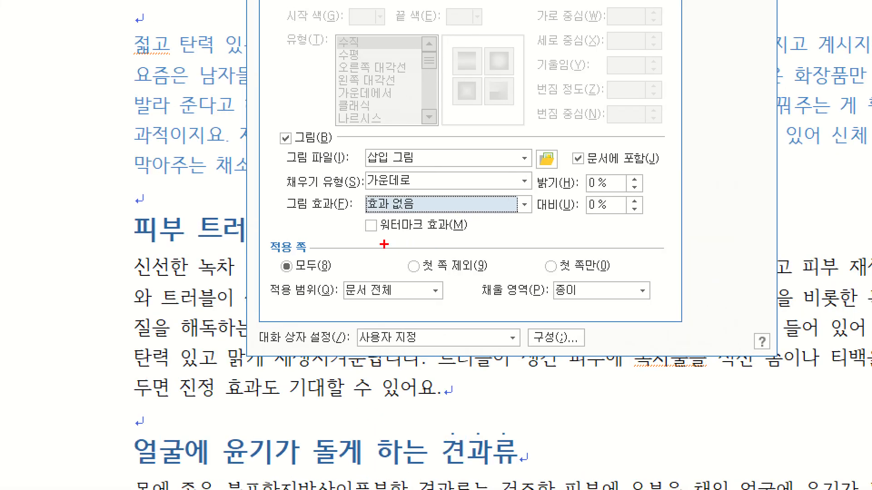
drag(366, 241, 466, 242)
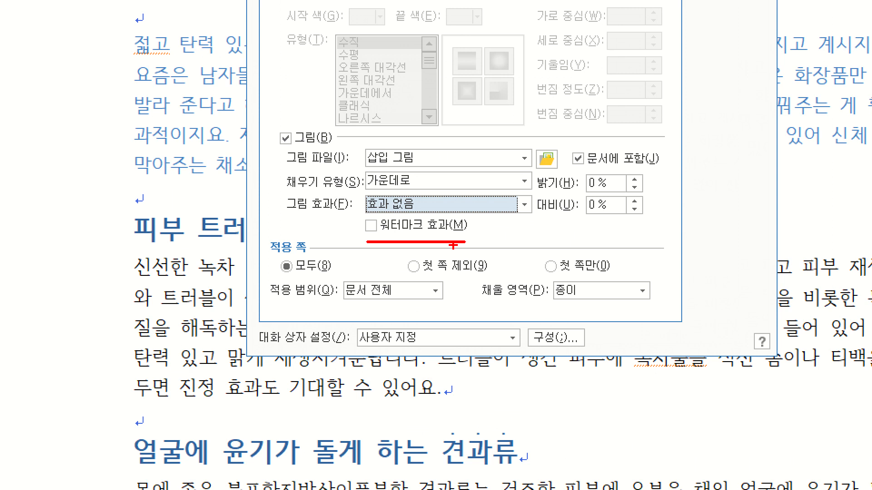
key(Escape)
click(441, 316)
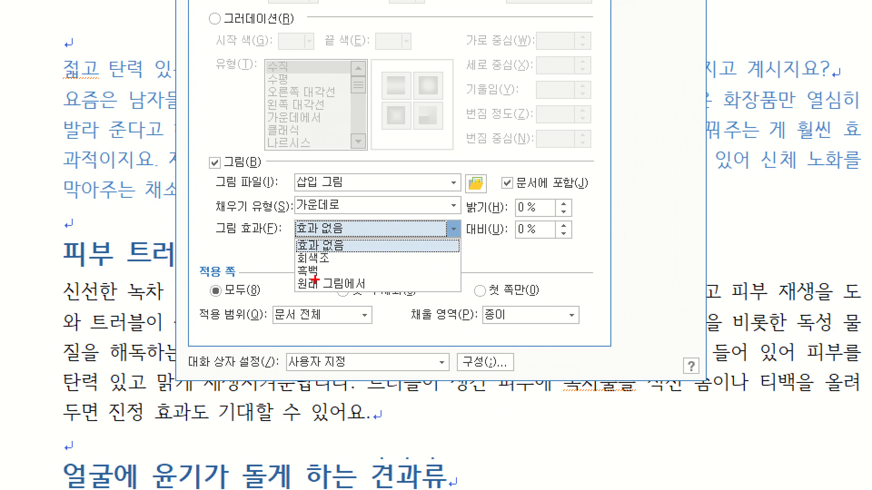
drag(294, 268, 341, 268)
key(Escape)
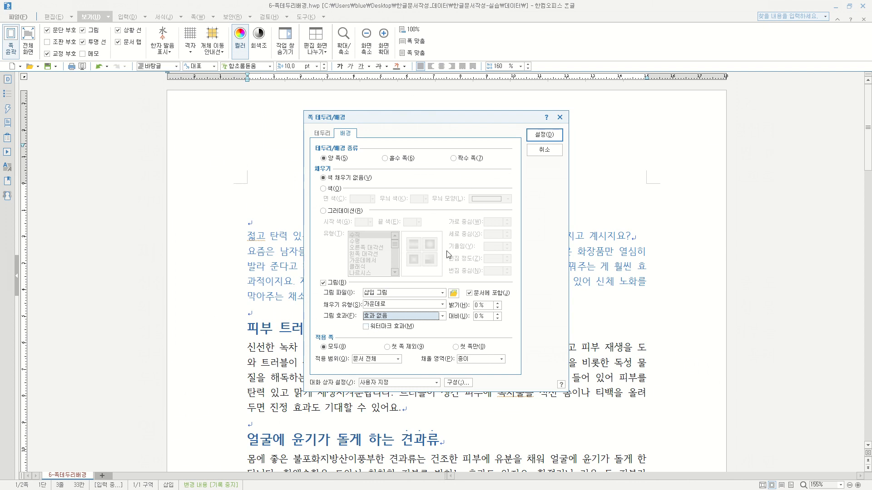
- Apply the picture background to the document and check it on both pages
click(541, 135)
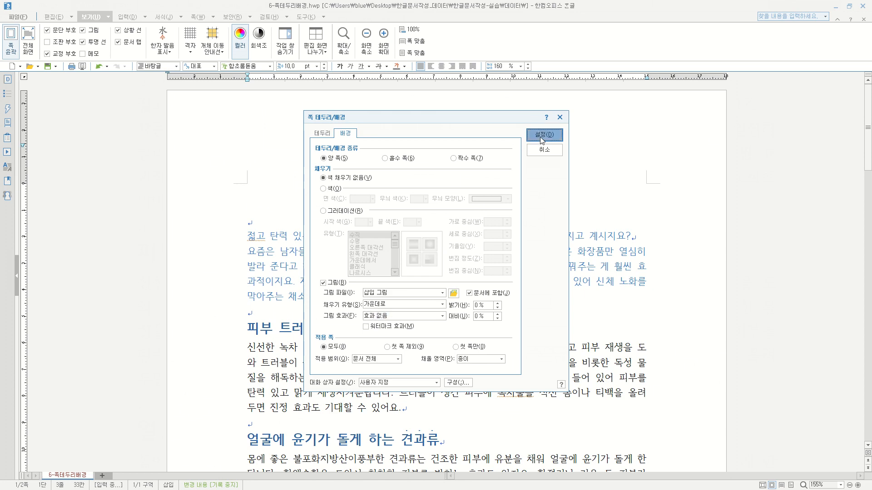
scroll(534, 155, down, 5)
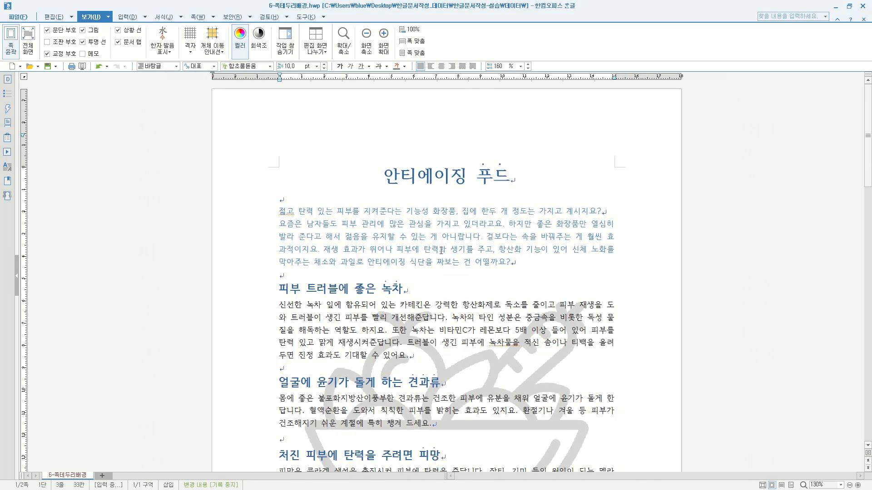
scroll(440, 250, down, 3)
scroll(495, 282, up, 2)
scroll(547, 315, down, 3)
scroll(547, 315, down, 10)
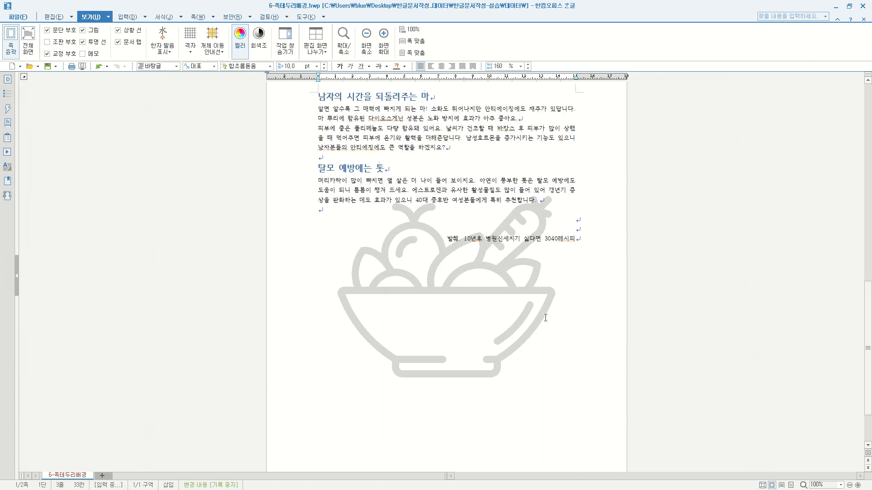
scroll(545, 318, up, 12)
- Turn off the picture fill in the page background settings for the whole document and check the pages
click(329, 172)
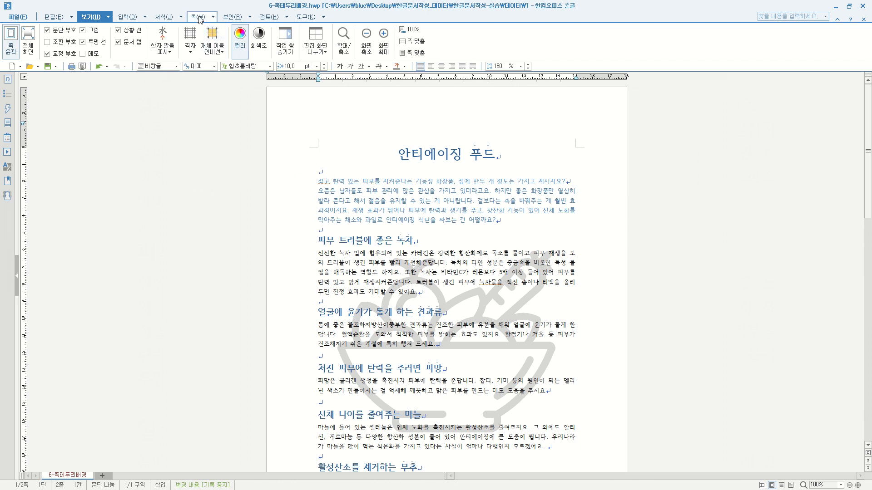
click(212, 18)
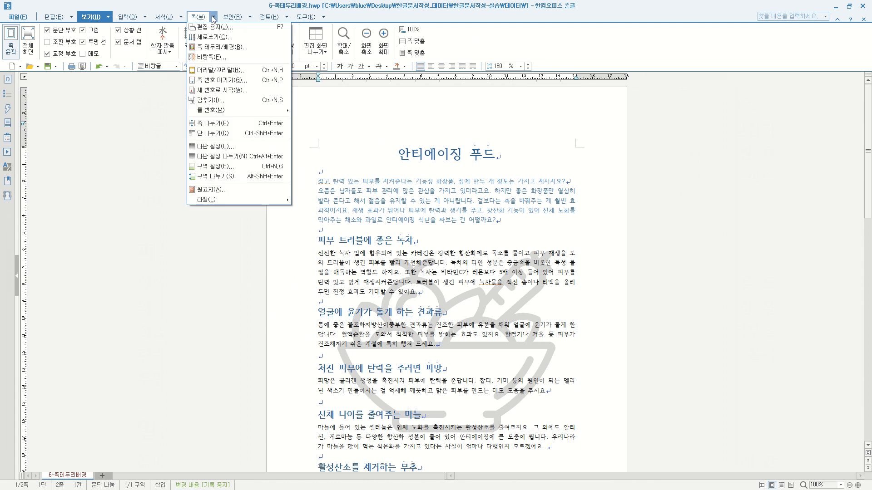
click(225, 46)
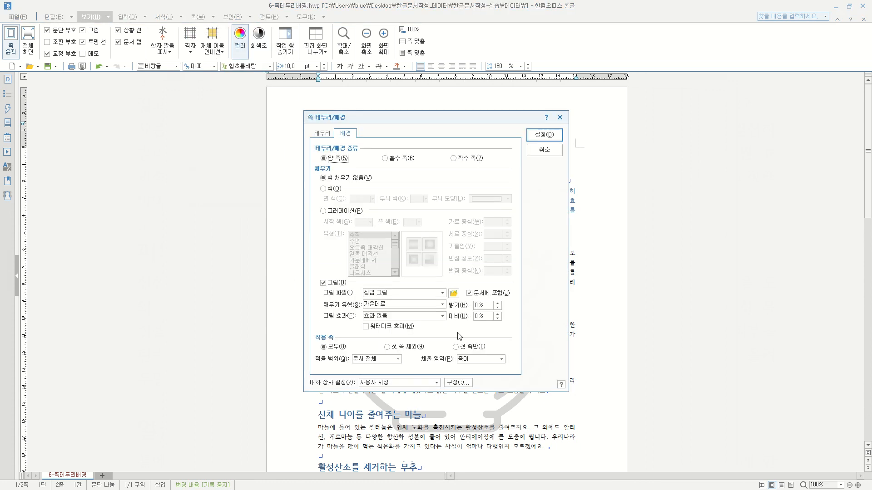
click(327, 286)
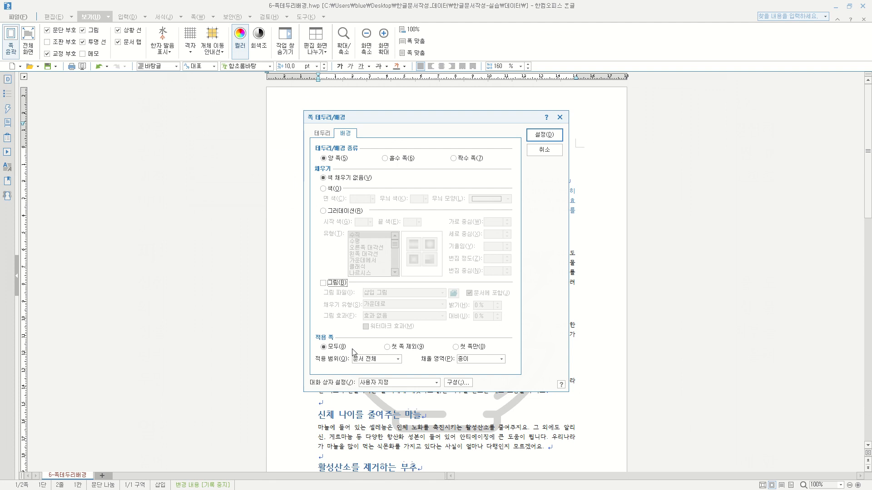
click(541, 135)
click(530, 317)
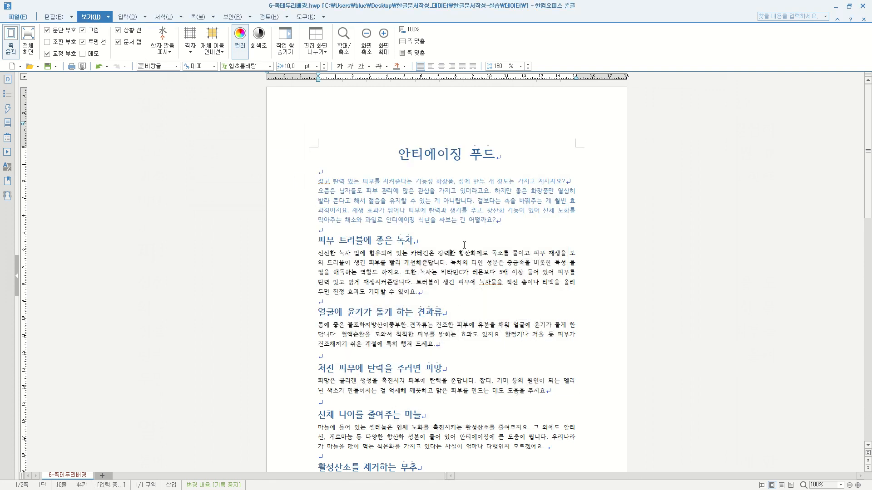
scroll(458, 292, down, 10)
scroll(458, 292, up, 10)
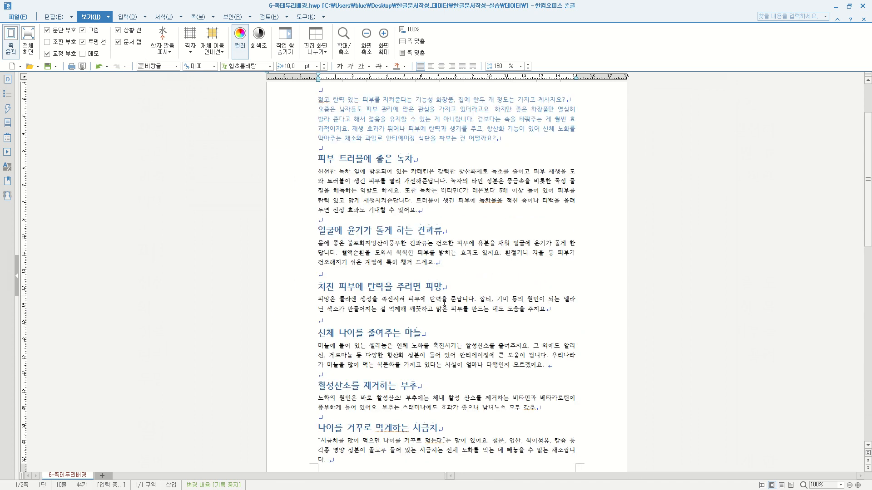
- Apply a 0.7 mm multi-line page border to all four sides of every page in the document
click(430, 181)
click(198, 17)
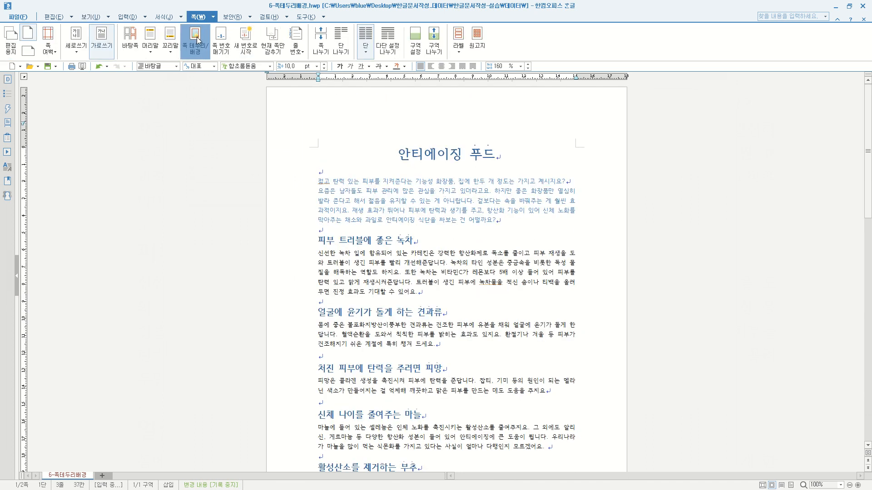
click(194, 39)
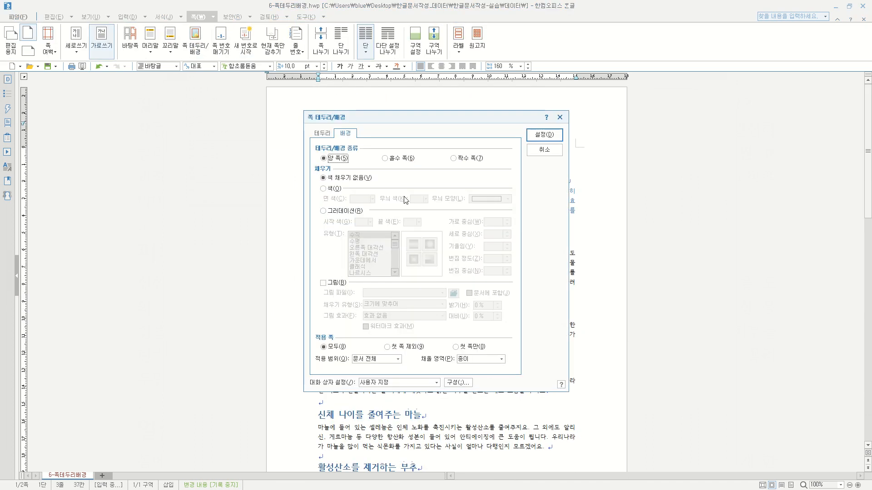
click(323, 133)
click(382, 181)
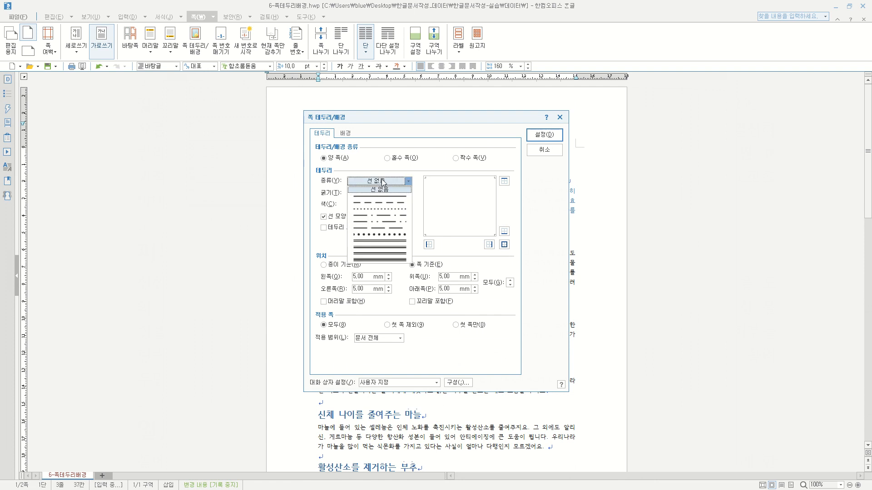
click(387, 259)
click(504, 245)
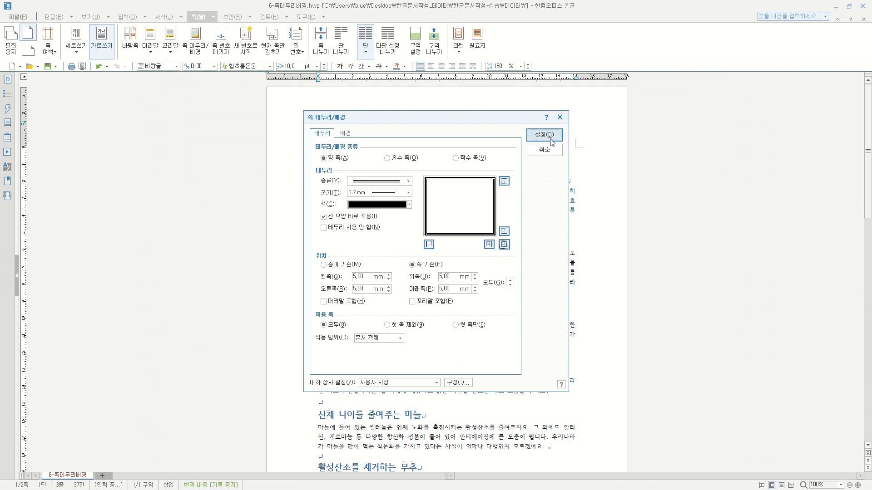
click(550, 136)
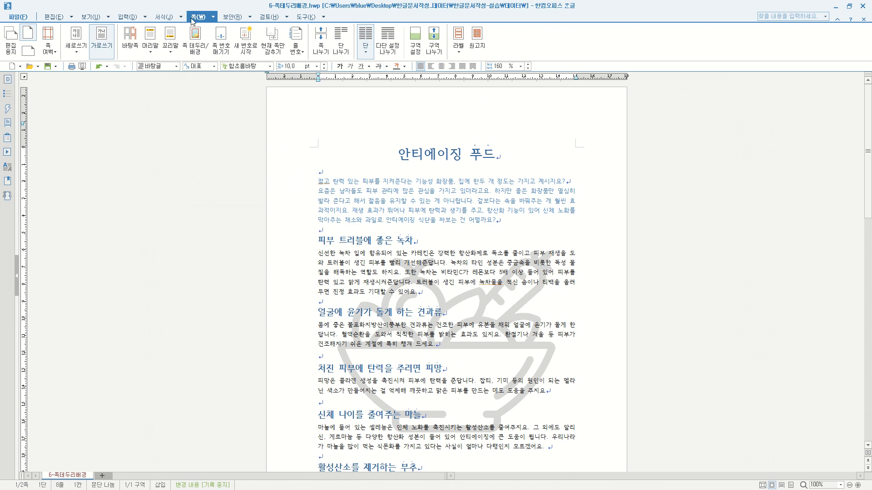
- Review the page border/background settings with the picture fill and close them without changes
click(213, 17)
click(220, 48)
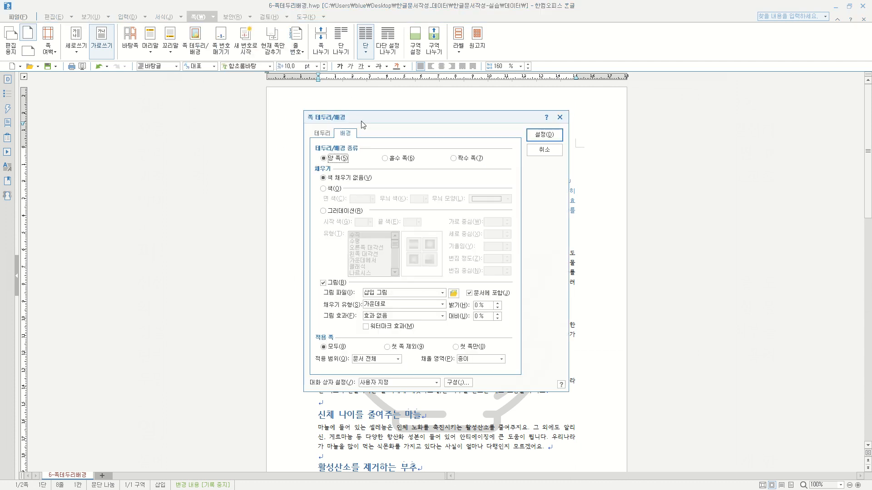
click(539, 152)
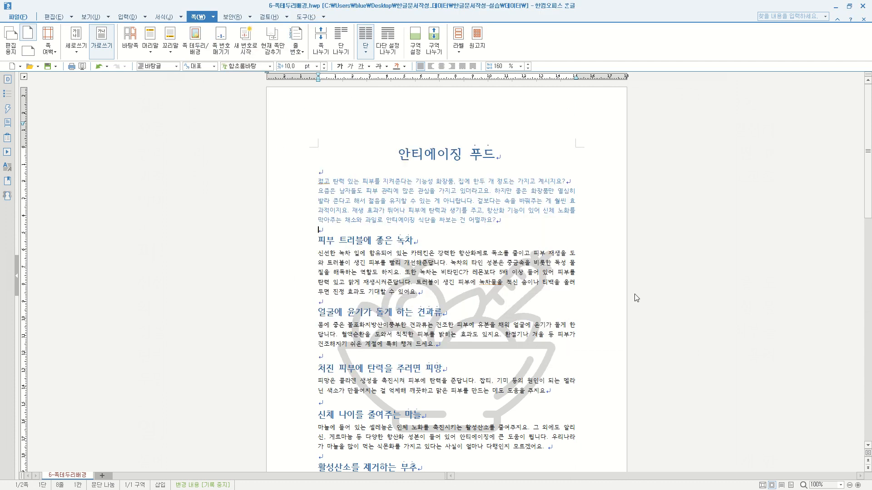